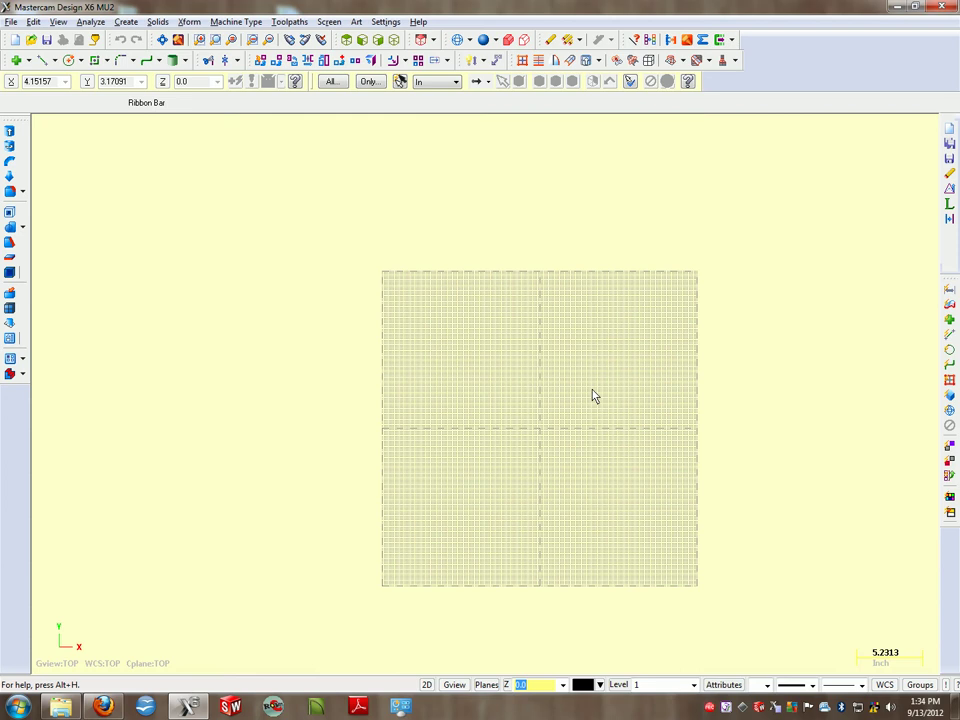
pyautogui.moveTo(594, 397); pyautogui.dragTo(508, 297, button='middle')
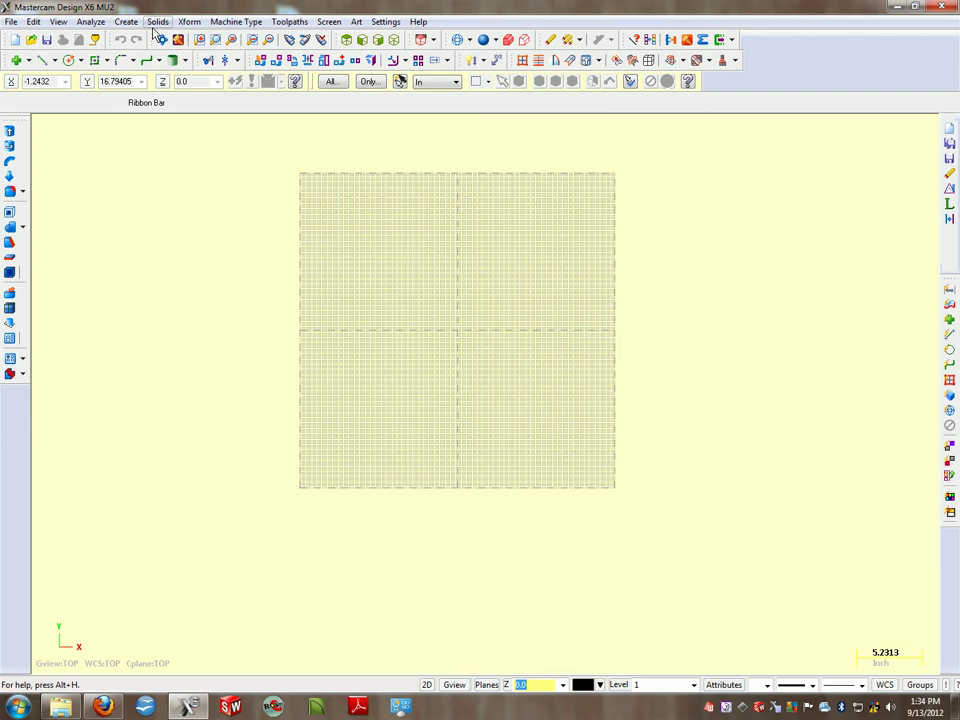
pyautogui.click(126, 26)
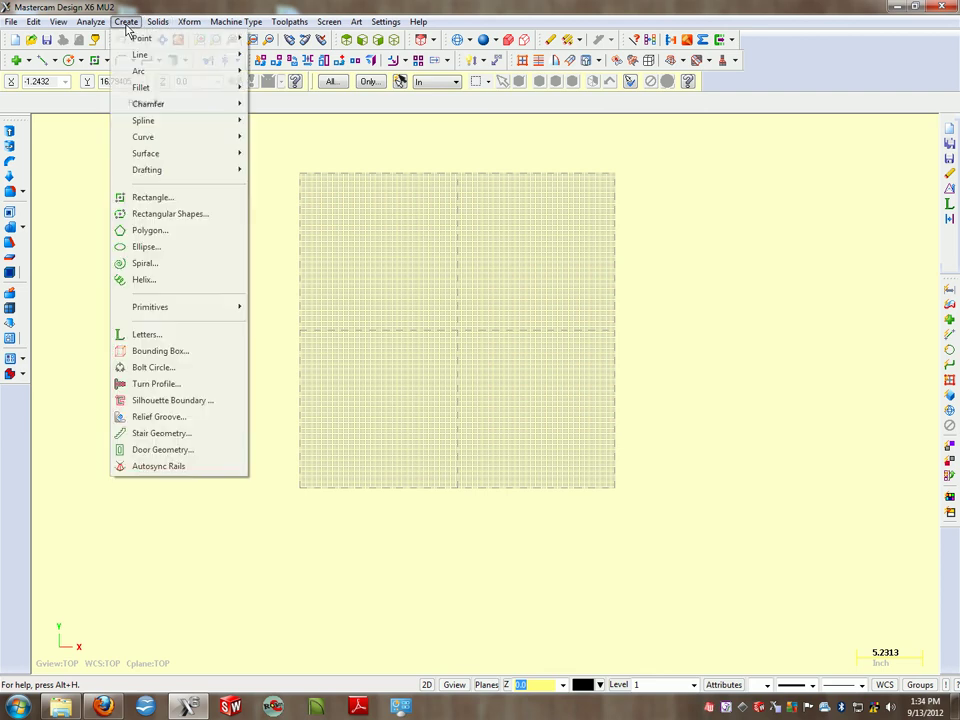
pyautogui.moveTo(139, 60)
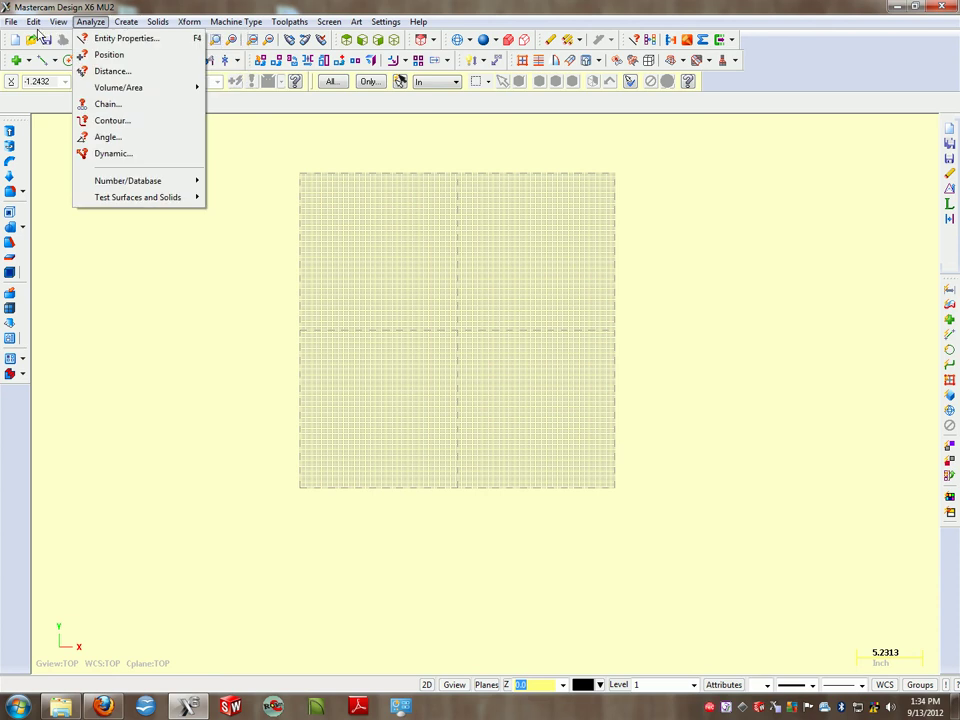
pyautogui.moveTo(32, 28)
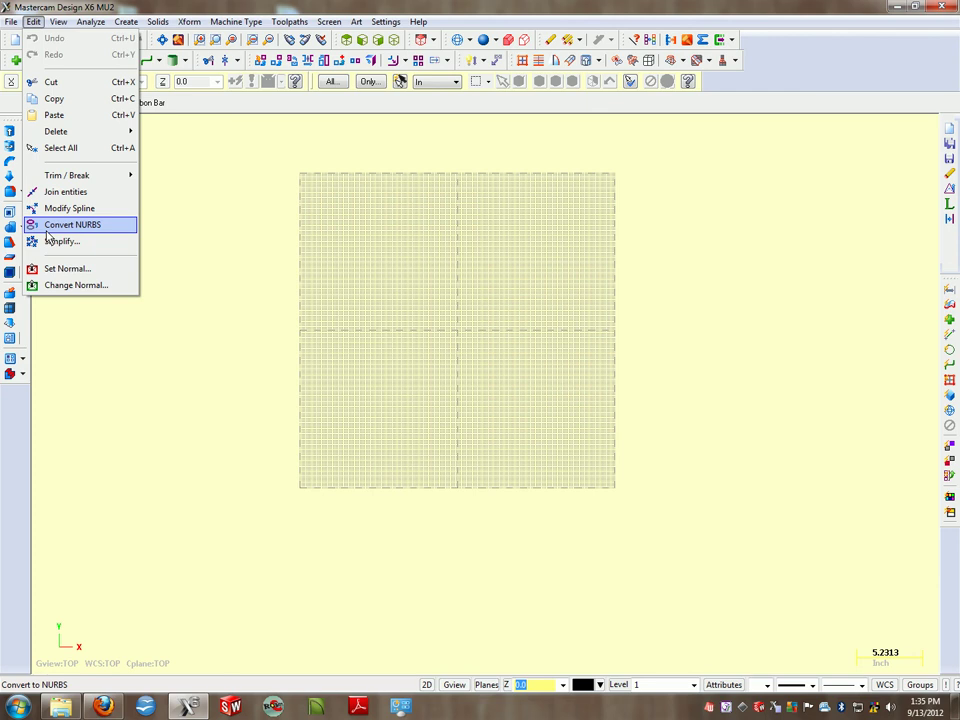
pyautogui.moveTo(192, 22)
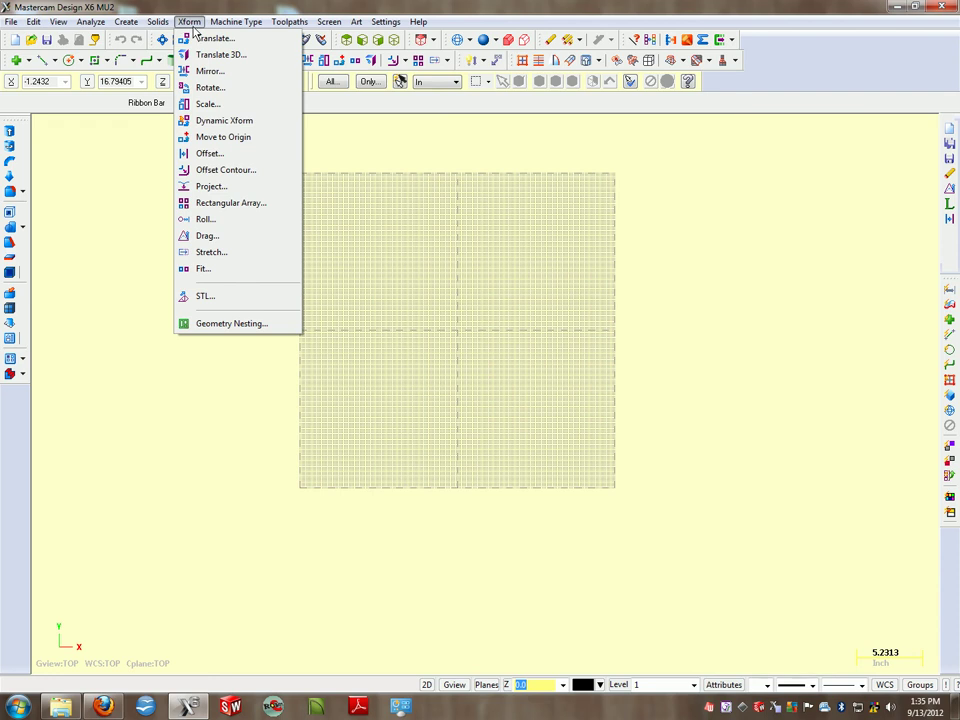
pyautogui.moveTo(116, 22)
pyautogui.moveTo(236, 22)
pyautogui.click(564, 253)
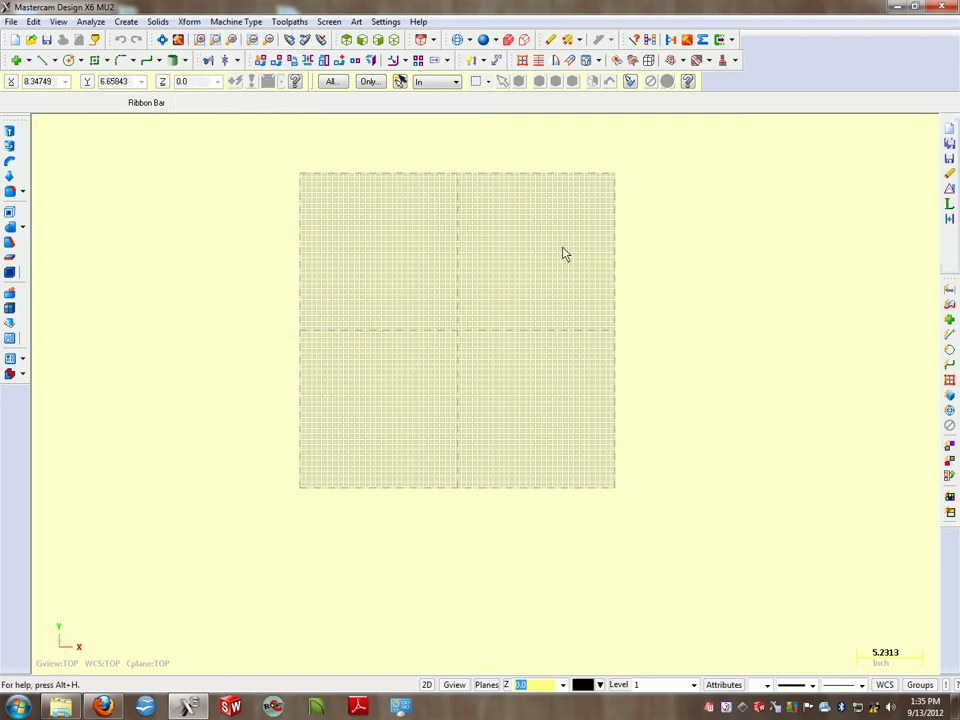
# Examine the drawing grid and its origin from different zoom levels and angles, returning to the top view.
pyautogui.scroll(2, 568, 242)
pyautogui.scroll(1, 570, 242)
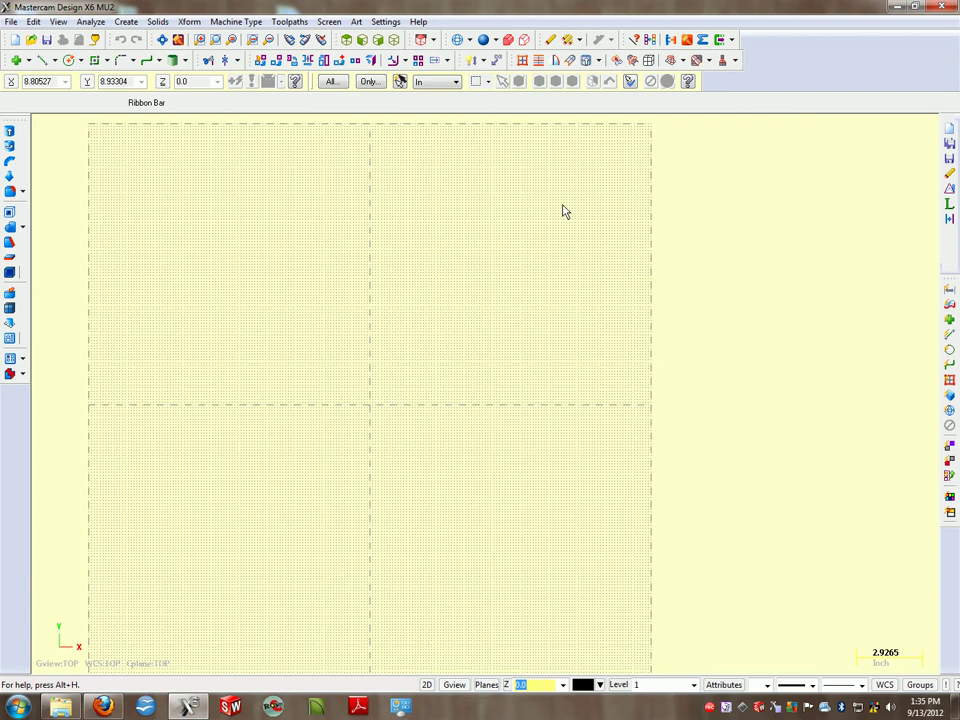
pyautogui.scroll(2, 581, 128)
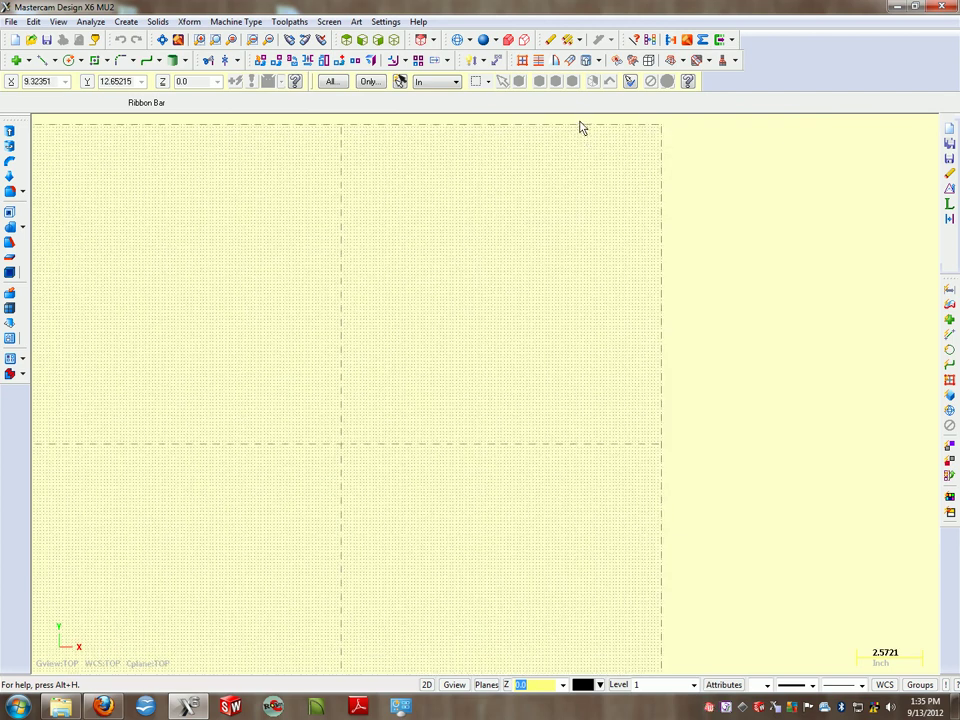
pyautogui.moveTo(575, 142); pyautogui.dragTo(486, 261, button='middle')
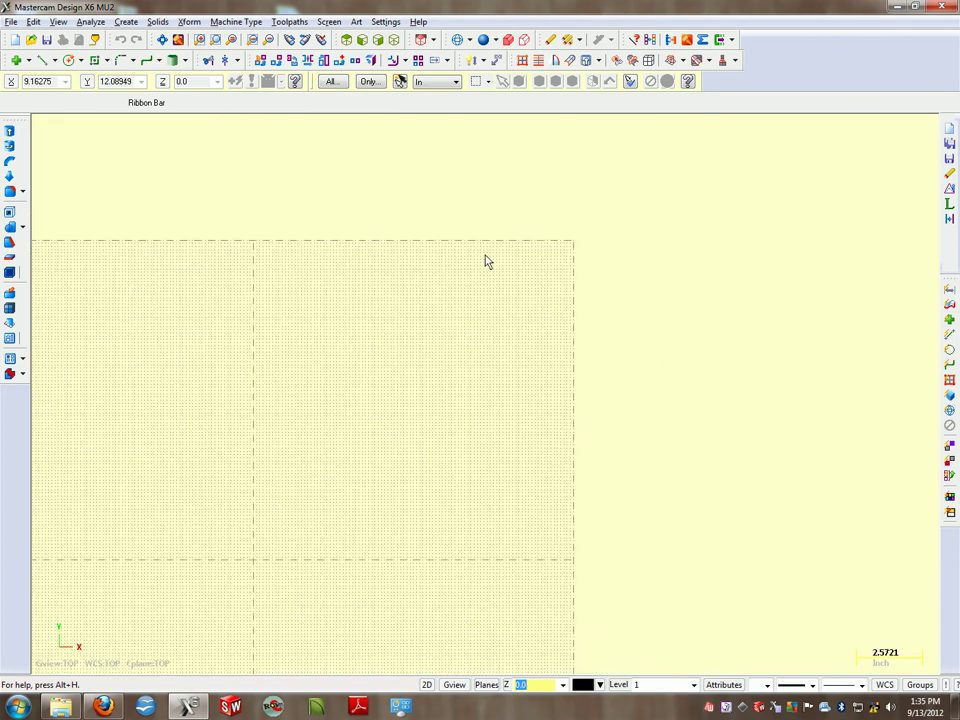
pyautogui.scroll(-1, 484, 264)
pyautogui.scroll(1, 482, 266)
pyautogui.scroll(-1, 431, 311)
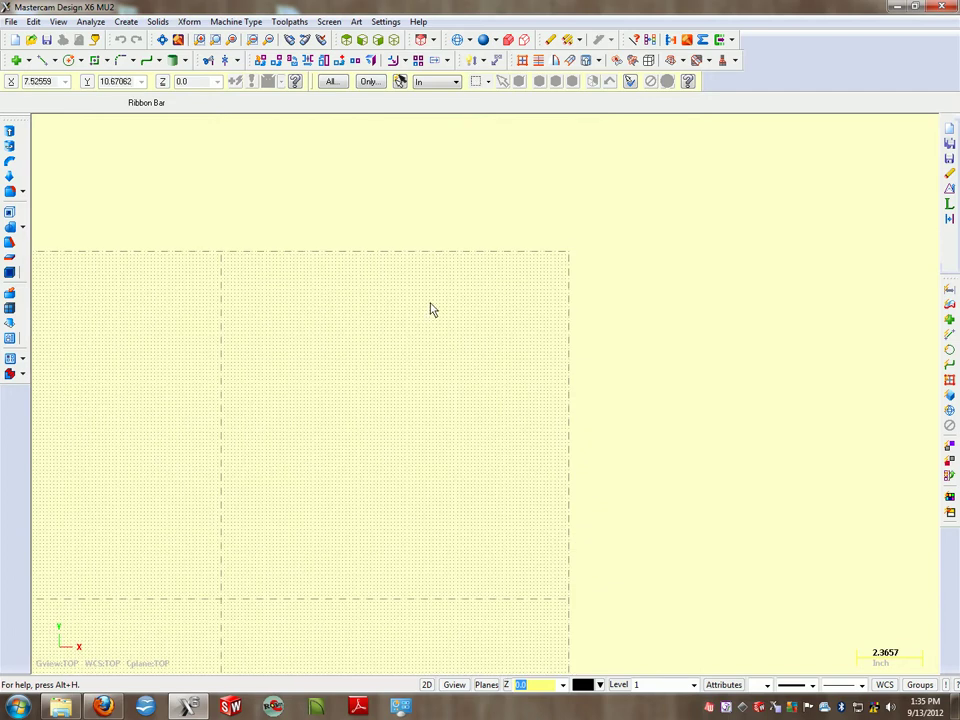
pyautogui.moveTo(424, 321); pyautogui.dragTo(449, 287, button='middle')
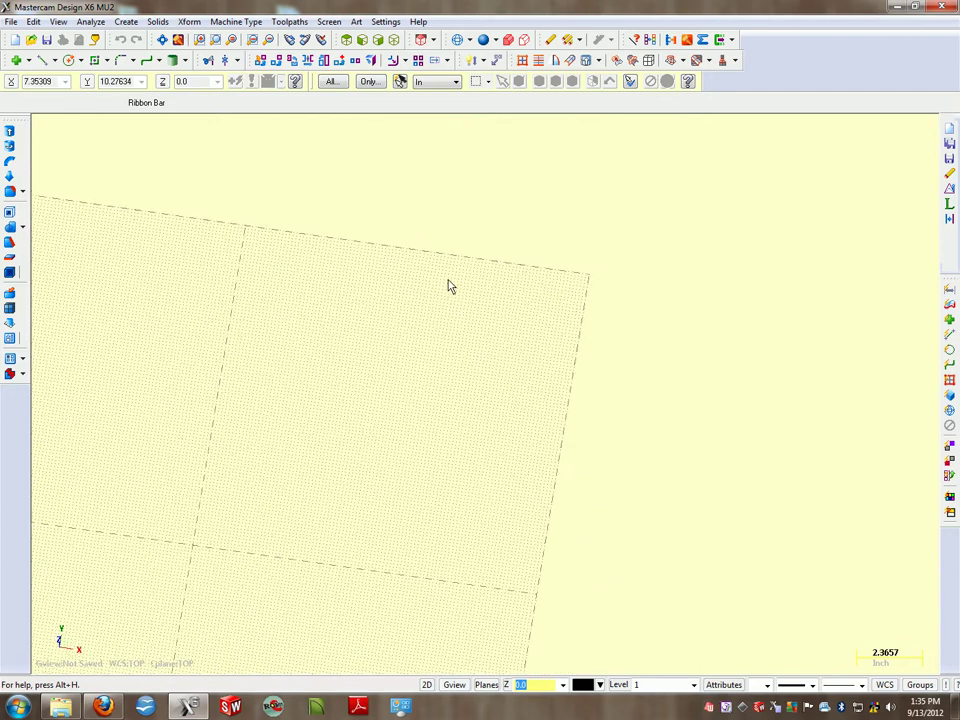
pyautogui.click(346, 40)
pyautogui.scroll(4, 342, 441)
pyautogui.scroll(2, 342, 441)
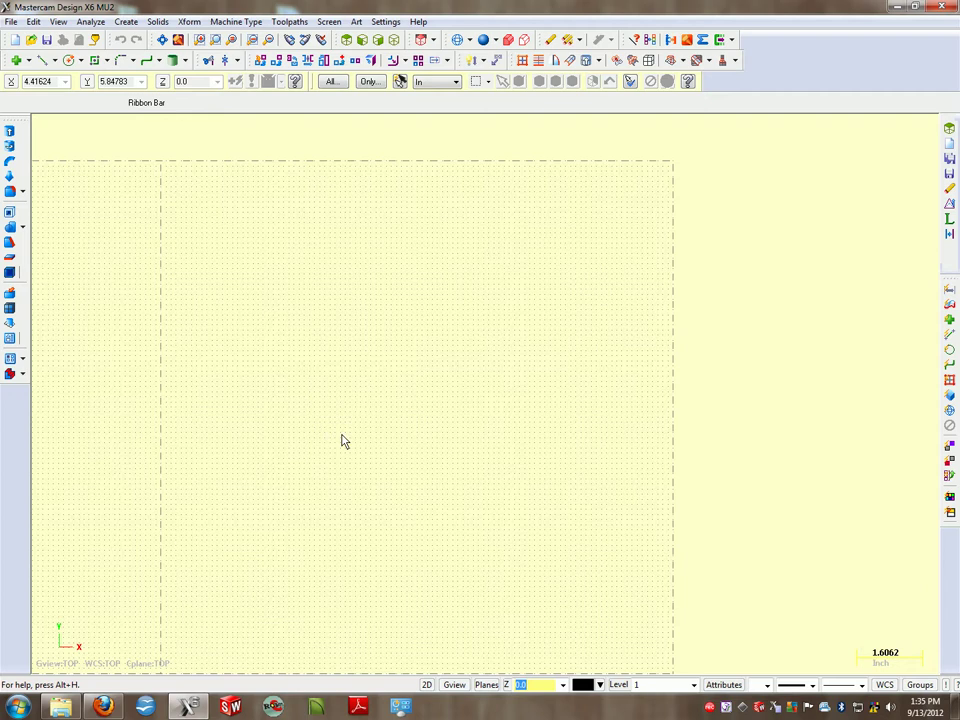
pyautogui.moveTo(345, 440); pyautogui.dragTo(372, 394, button='middle')
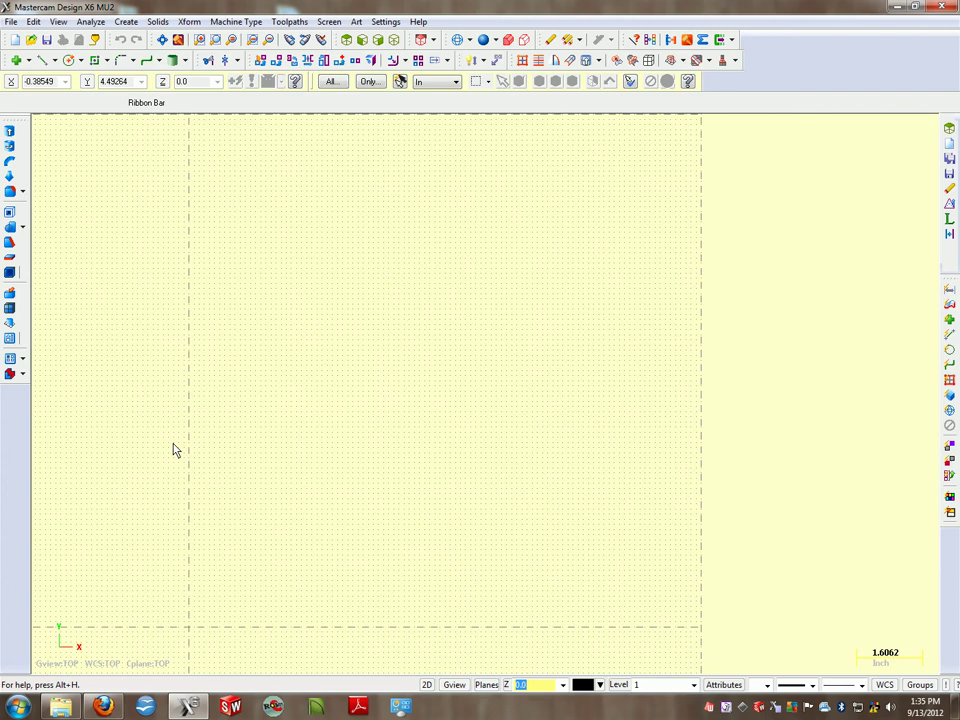
pyautogui.scroll(-1, 408, 383)
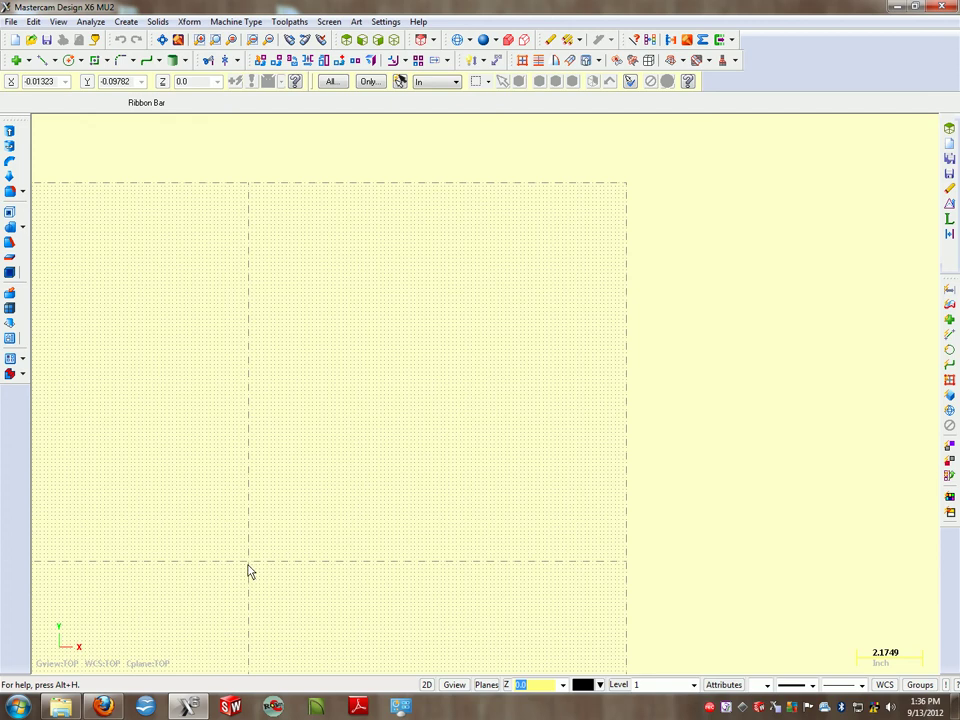
pyautogui.scroll(2, 260, 568)
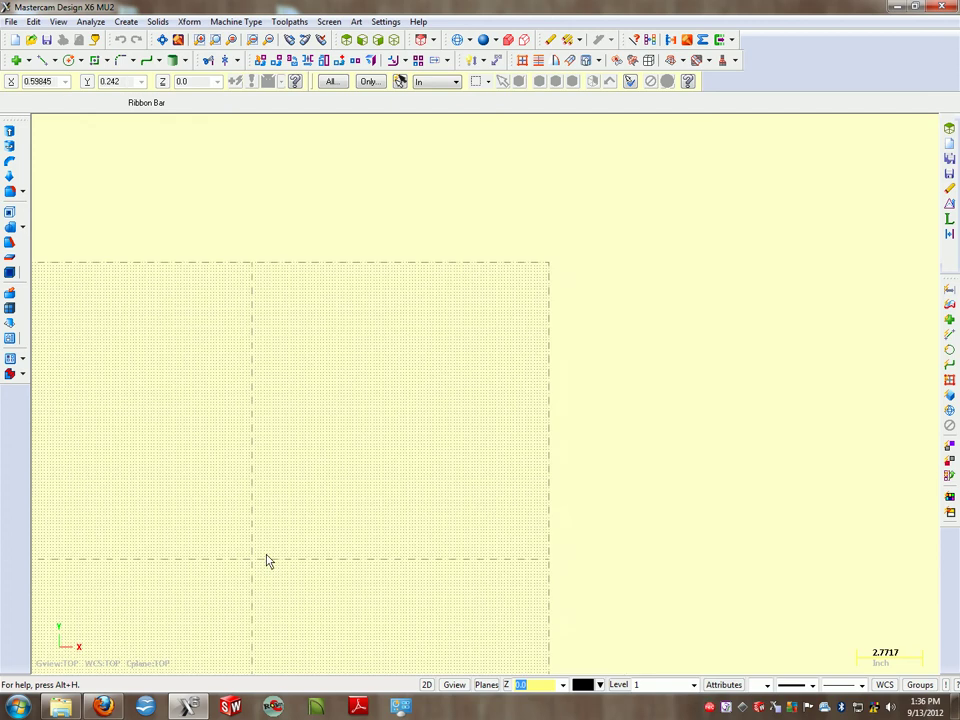
pyautogui.scroll(2, 250, 568)
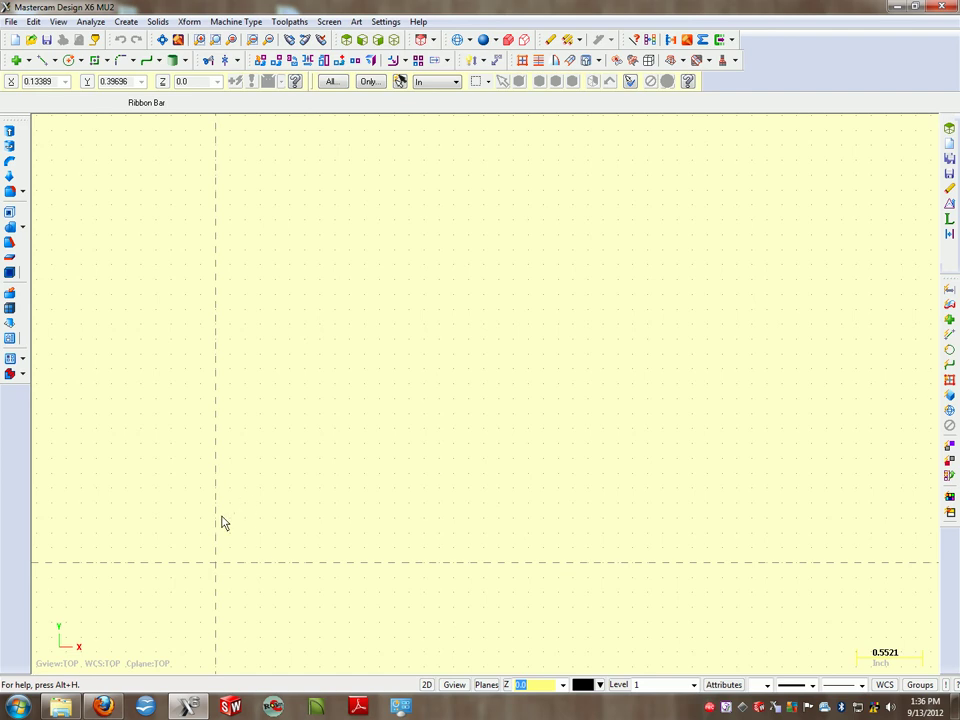
# Set the screen grid size to 0.25 with snap set to Always and apply the configuration.
pyautogui.click(382, 22)
pyautogui.click(376, 38)
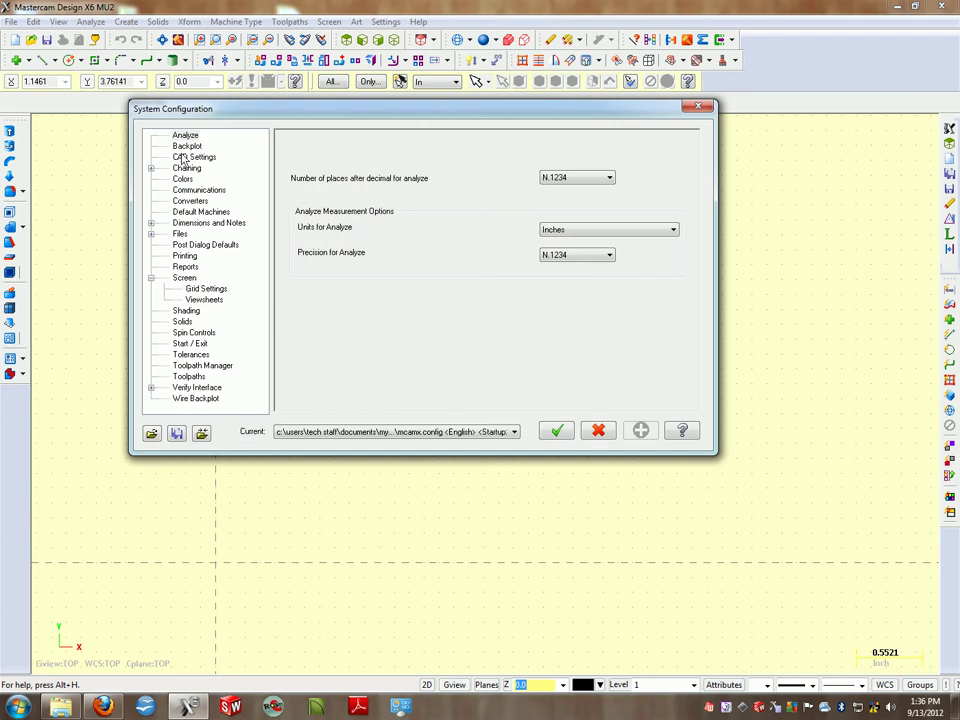
pyautogui.click(206, 289)
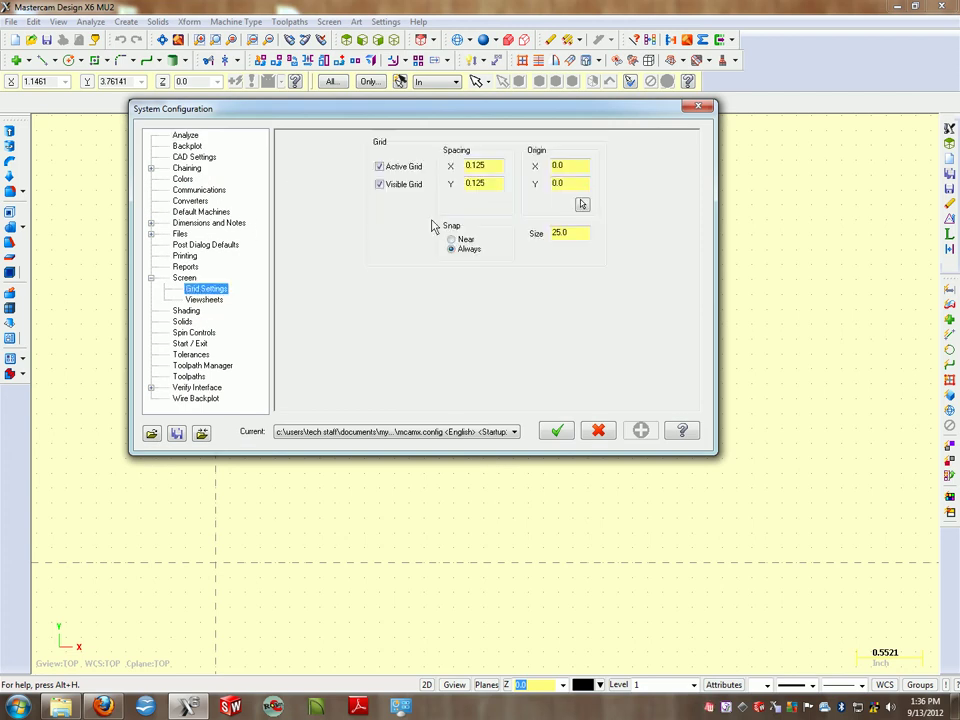
pyautogui.click(469, 249)
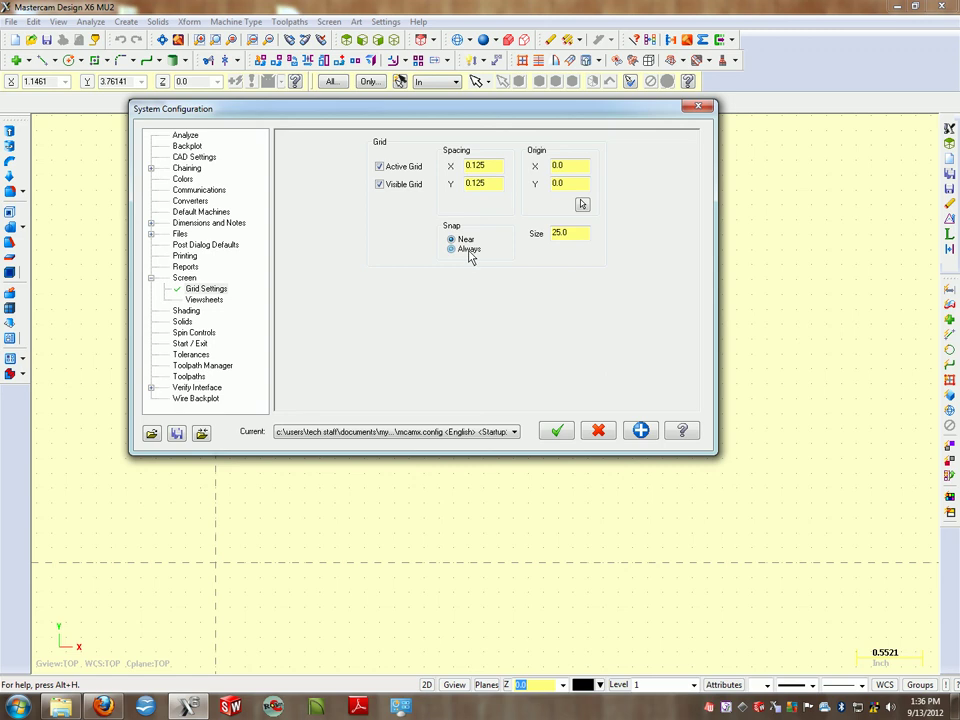
pyautogui.moveTo(572, 234); pyautogui.dragTo(546, 235)
pyautogui.write('.25')
pyautogui.click(600, 431)
pyautogui.click(474, 328)
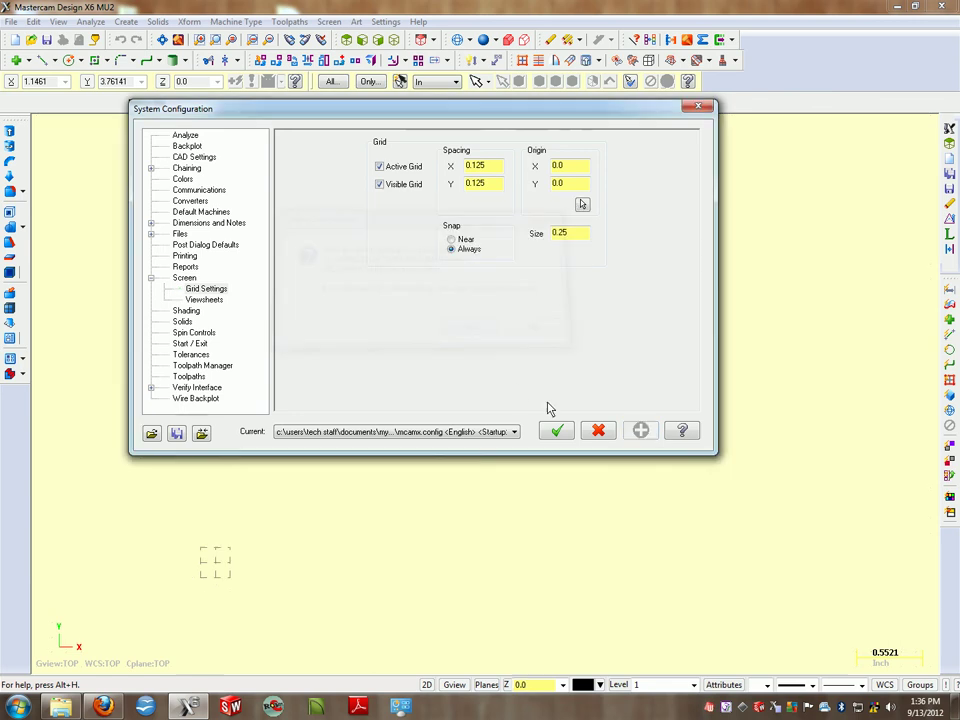
pyautogui.click(555, 430)
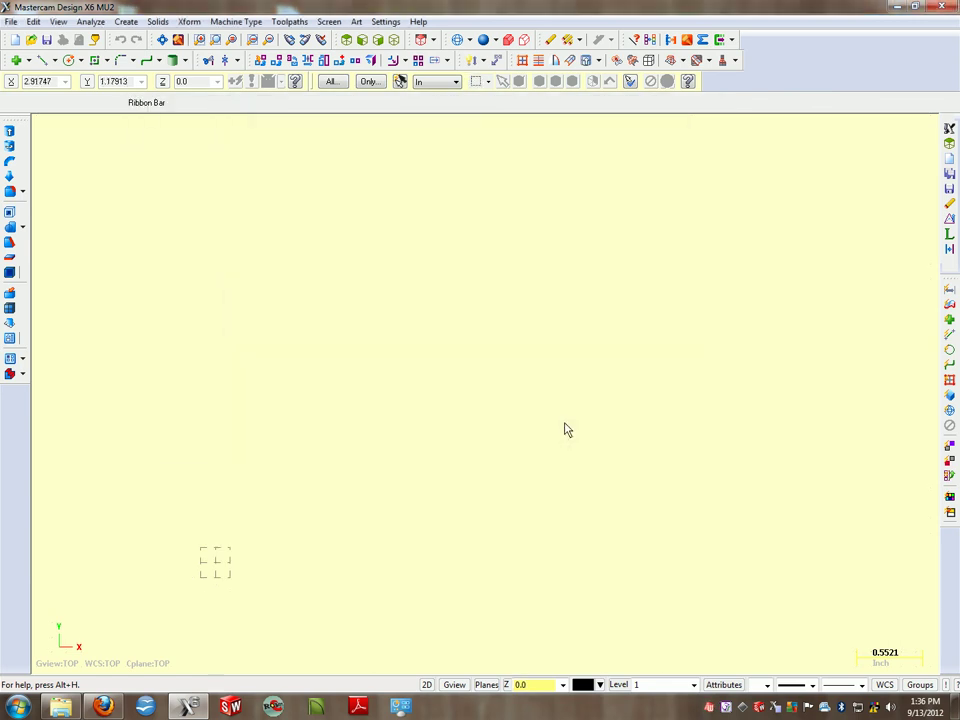
# Set the grid size back to 25 in the system configuration and save the change.
pyautogui.click(34, 21)
pyautogui.moveTo(385, 21)
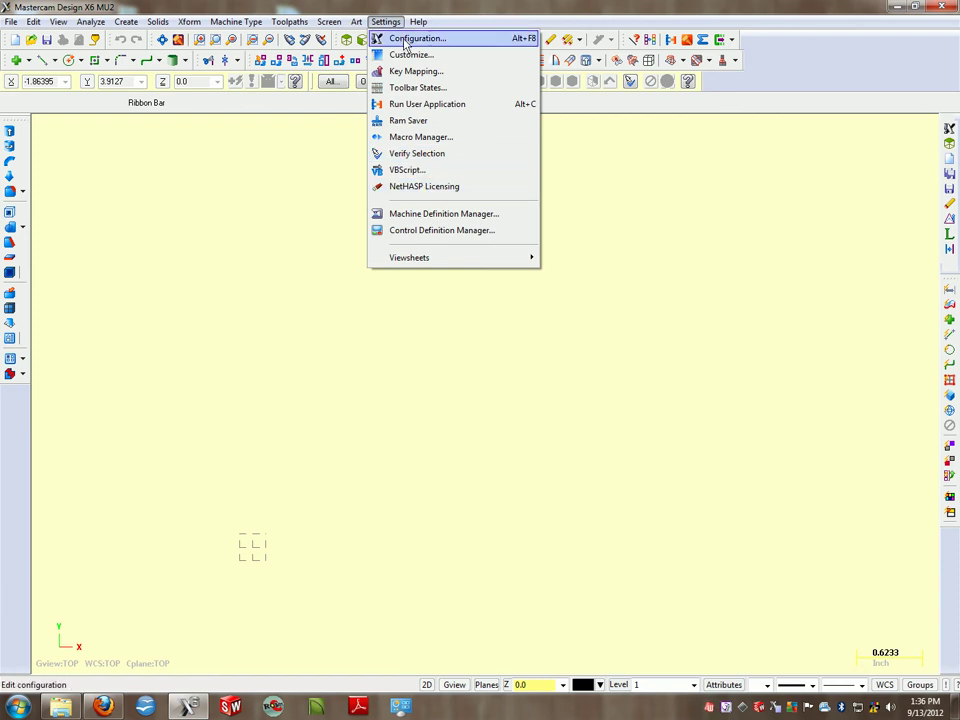
pyautogui.click(405, 45)
pyautogui.doubleClick(549, 234)
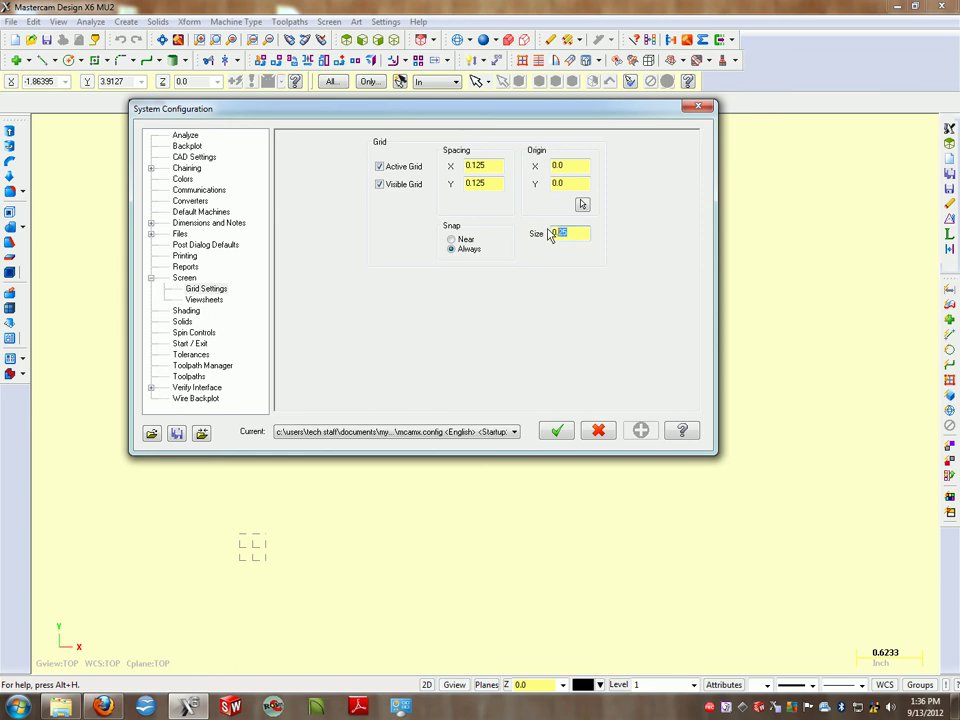
pyautogui.write('2')
pyautogui.click(556, 430)
pyautogui.click(474, 330)
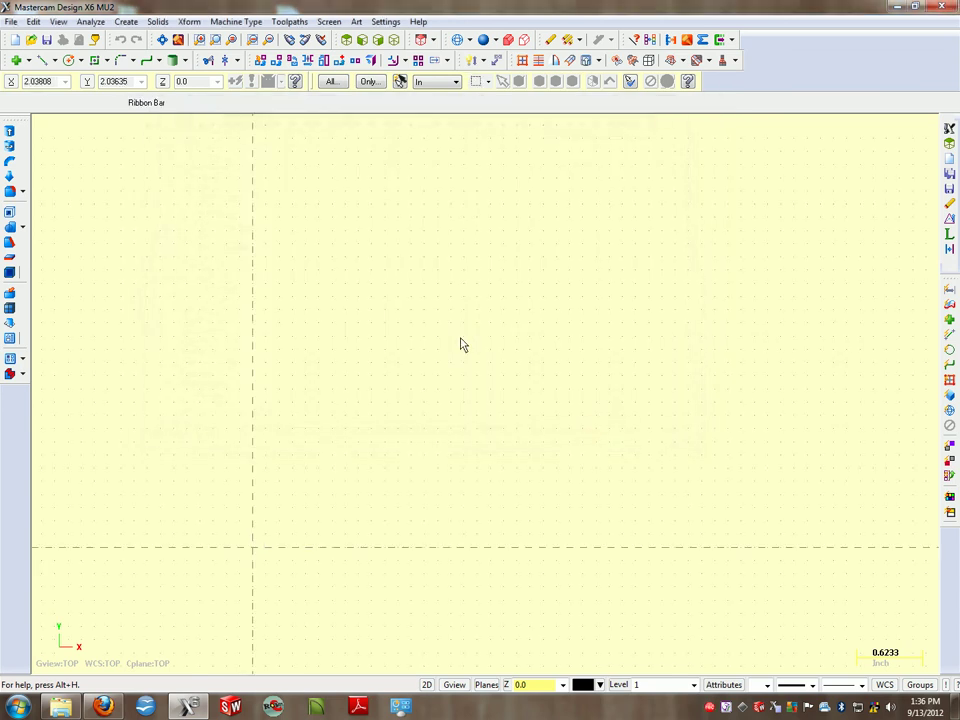
# Begin an endpoint line with its first endpoint fixed at X 0.25, Y 0.25.
pyautogui.click(129, 24)
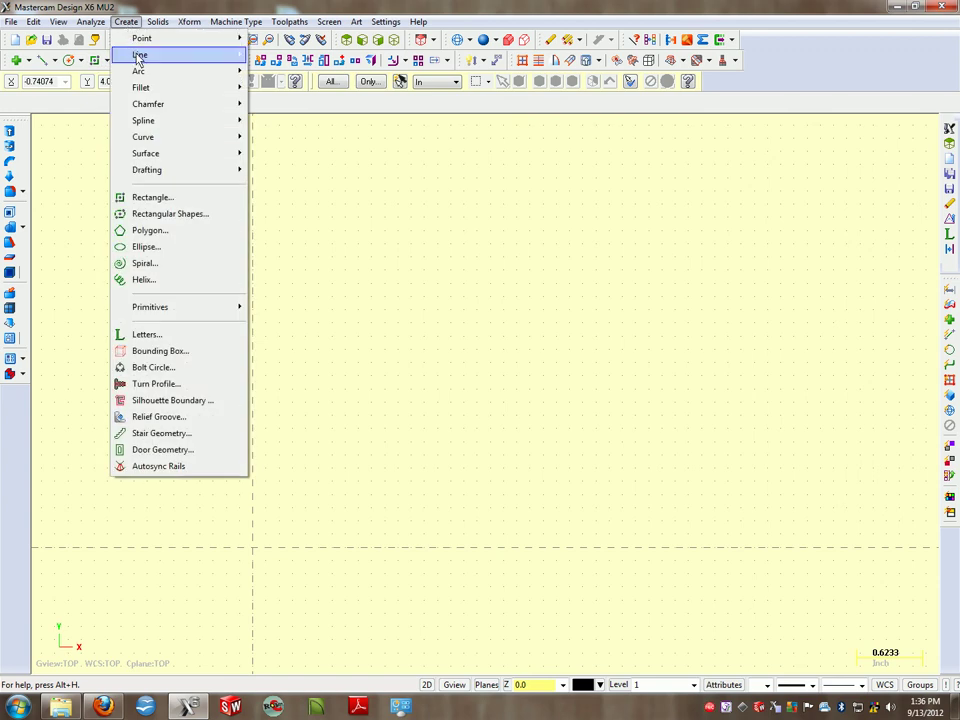
pyautogui.moveTo(201, 56)
pyautogui.click(298, 57)
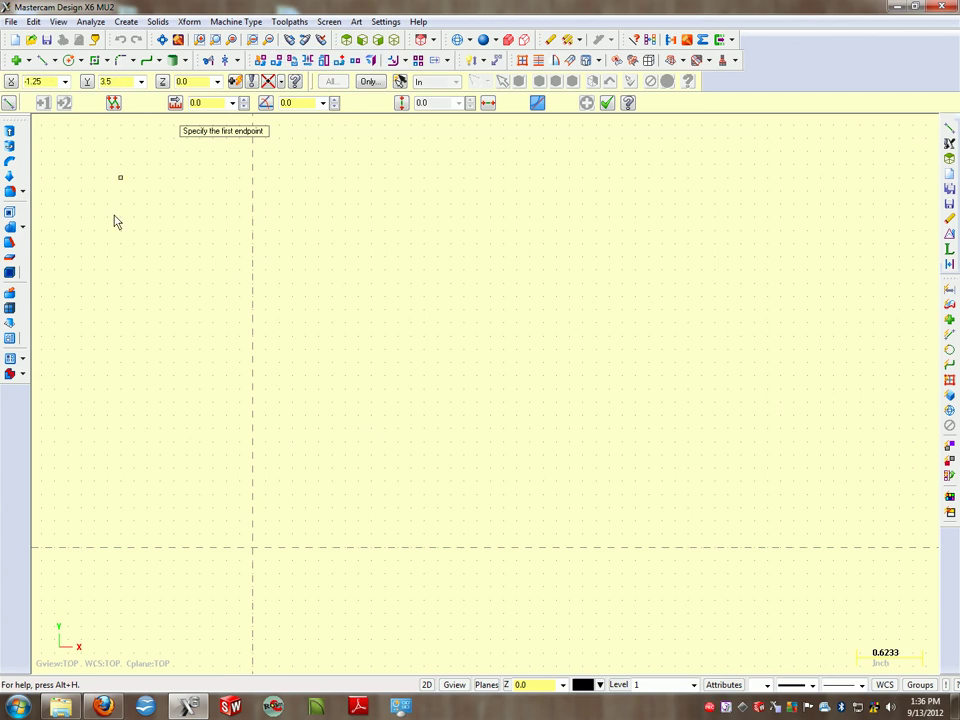
pyautogui.click(6, 80)
pyautogui.click(11, 80)
pyautogui.click(88, 82)
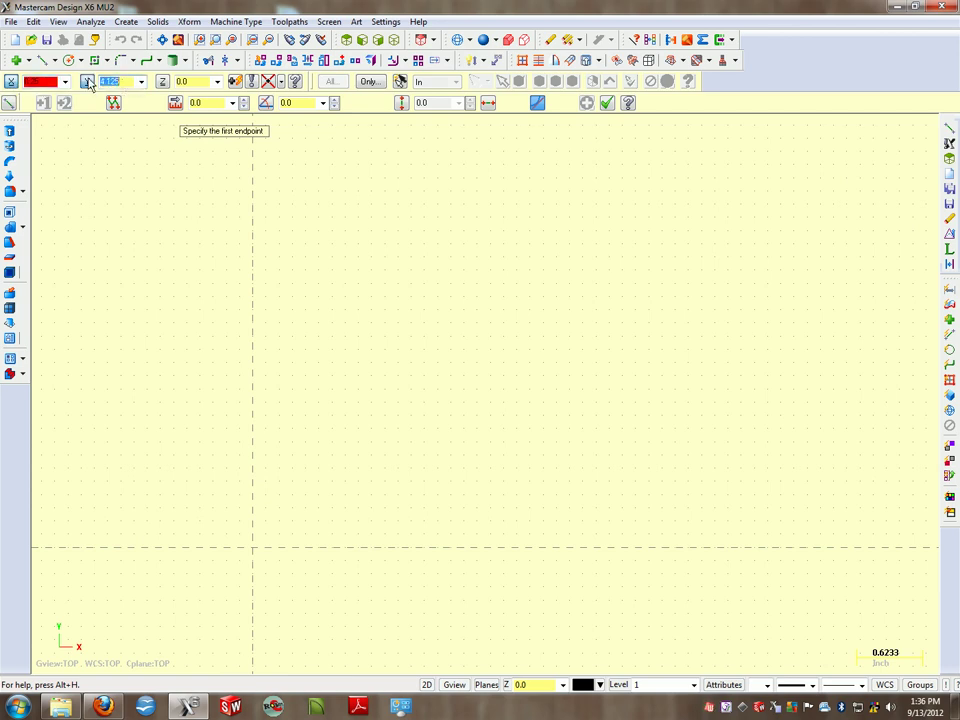
pyautogui.press('BackSpace')
pyautogui.write('2.25')
pyautogui.press('Return')
# Give the line a length of 10.5 and an angle of 0, and finish it.
pyautogui.click(184, 106)
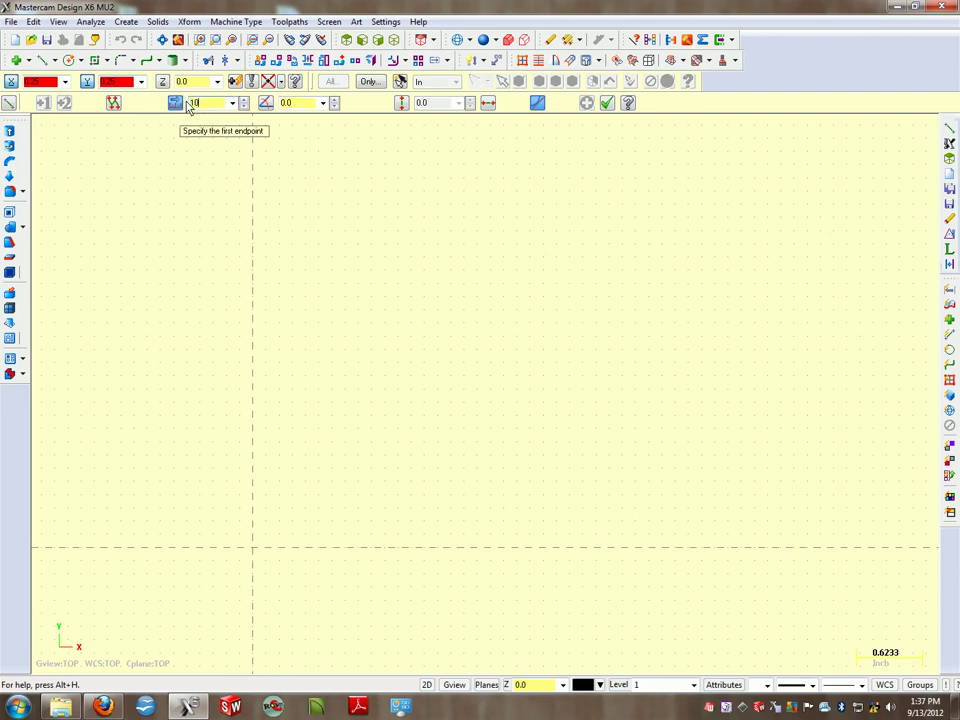
pyautogui.press('Return')
pyautogui.click(332, 499)
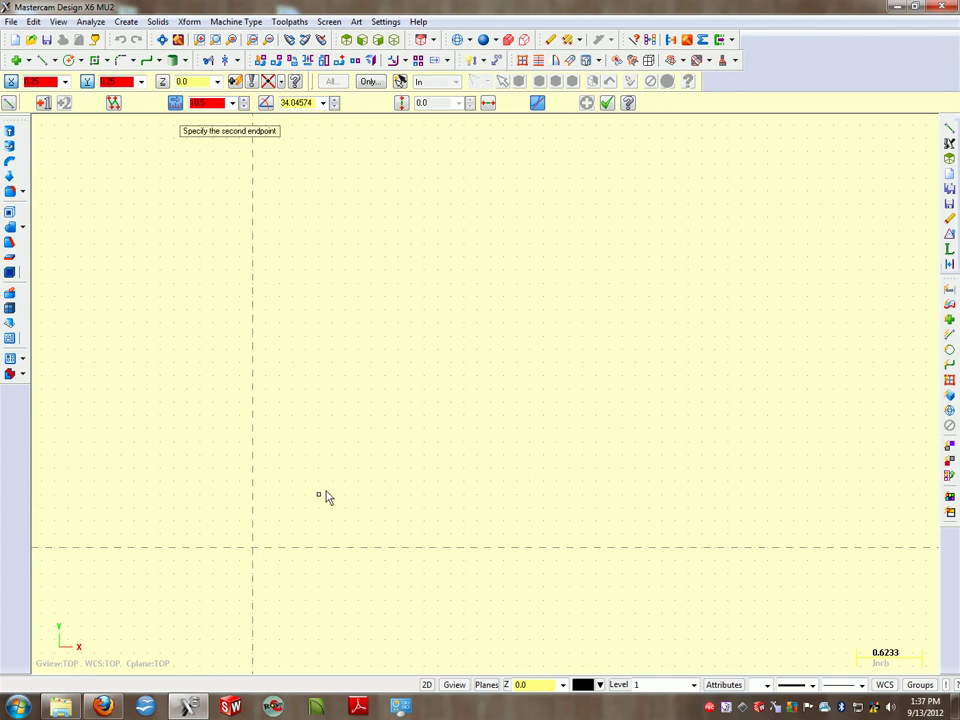
pyautogui.click(307, 104)
pyautogui.write('0')
pyautogui.click(266, 103)
pyautogui.scroll(-5, 407, 499)
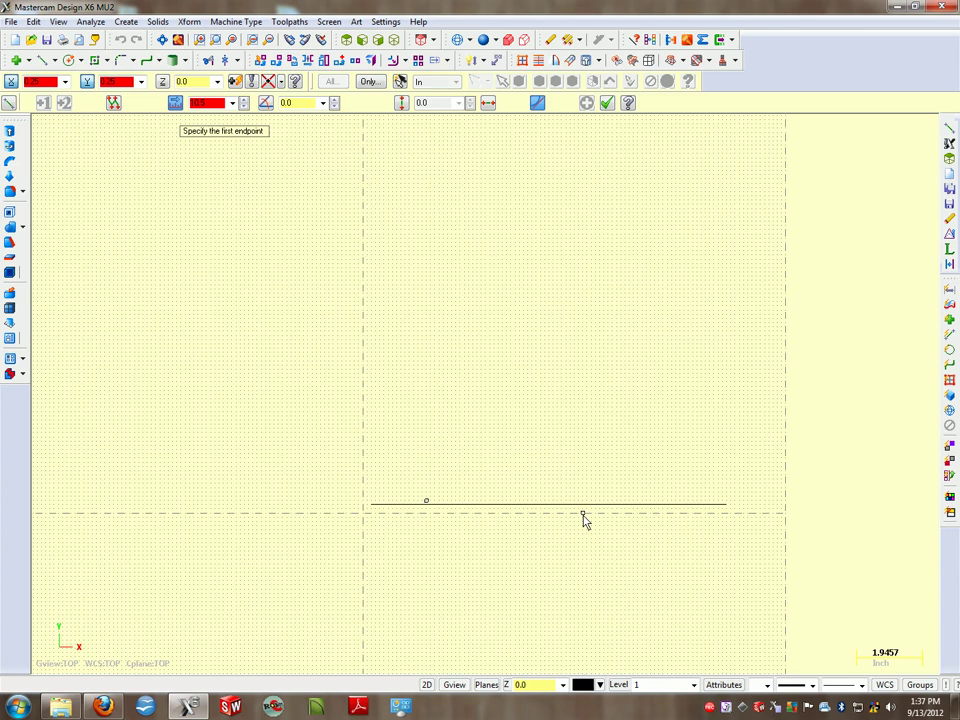
pyautogui.click(606, 103)
pyautogui.scroll(-1, 531, 403)
pyautogui.scroll(2, 512, 418)
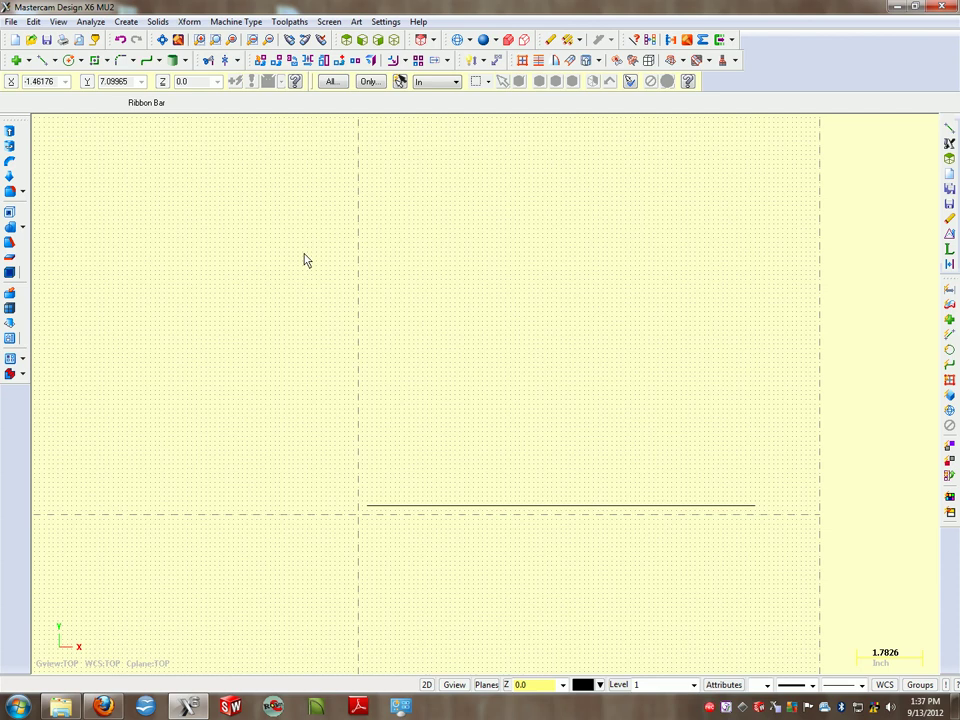
# Offset one copy of the horizontal line upward by a distance of 8.0.
pyautogui.click(189, 21)
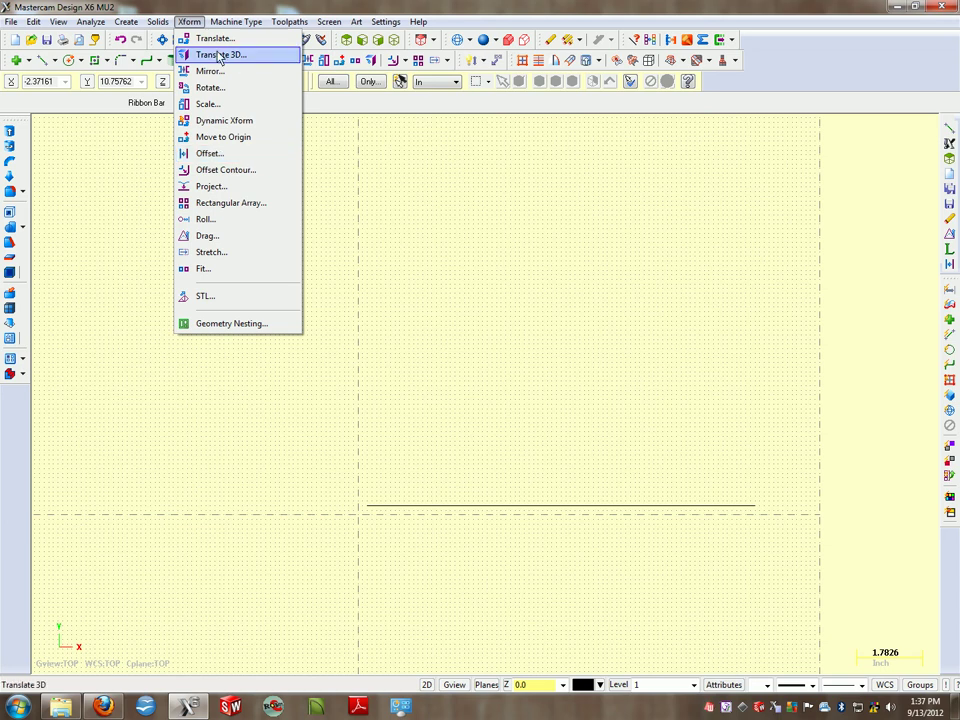
pyautogui.click(232, 154)
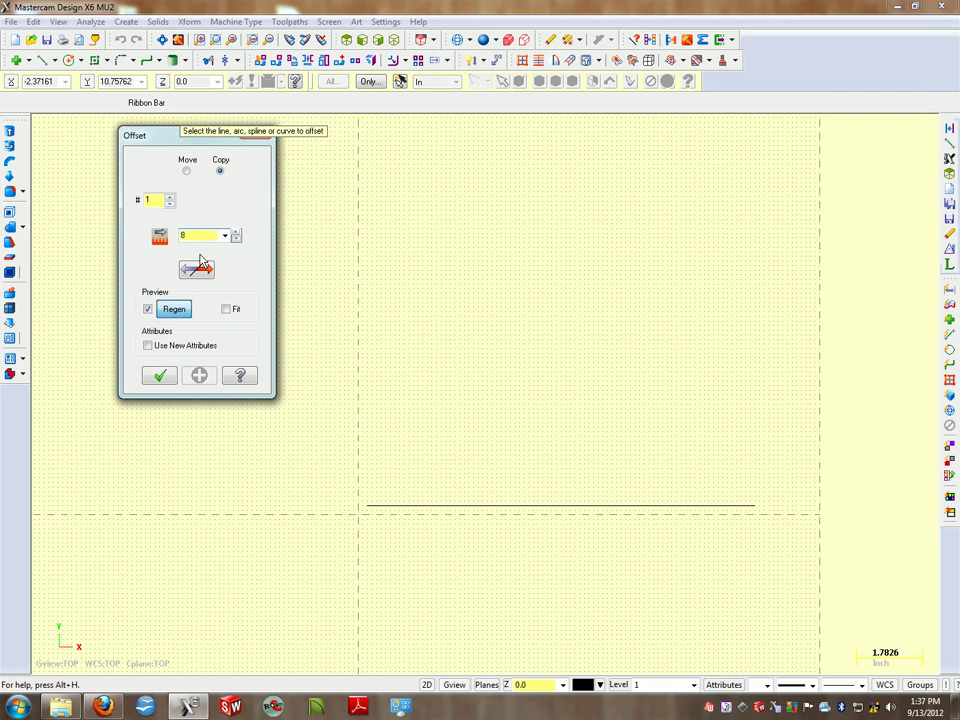
pyautogui.click(505, 507)
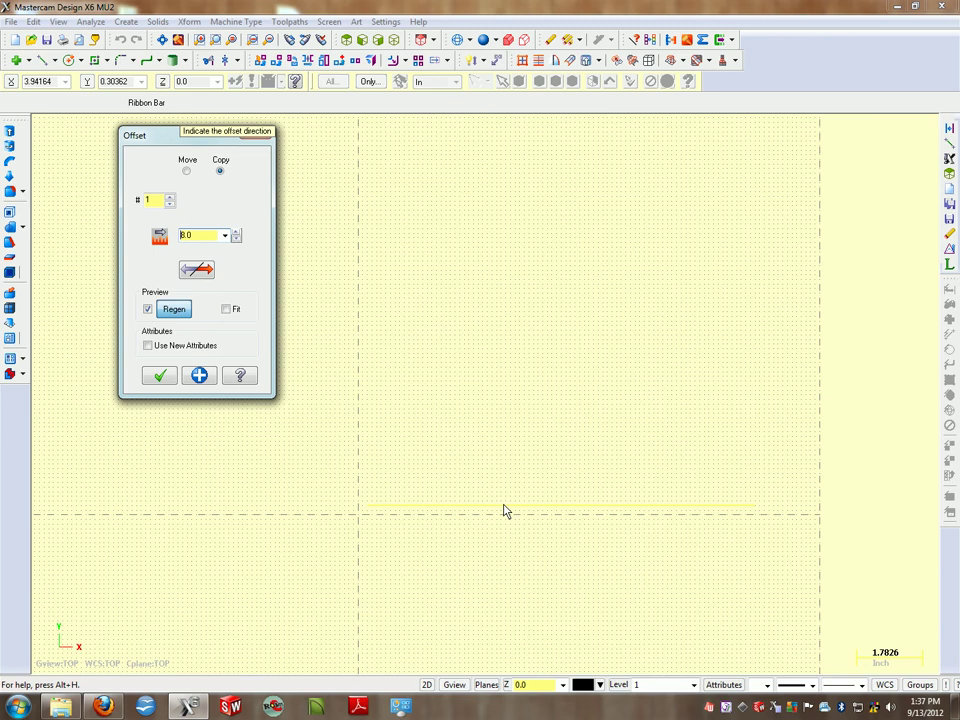
pyautogui.click(495, 289)
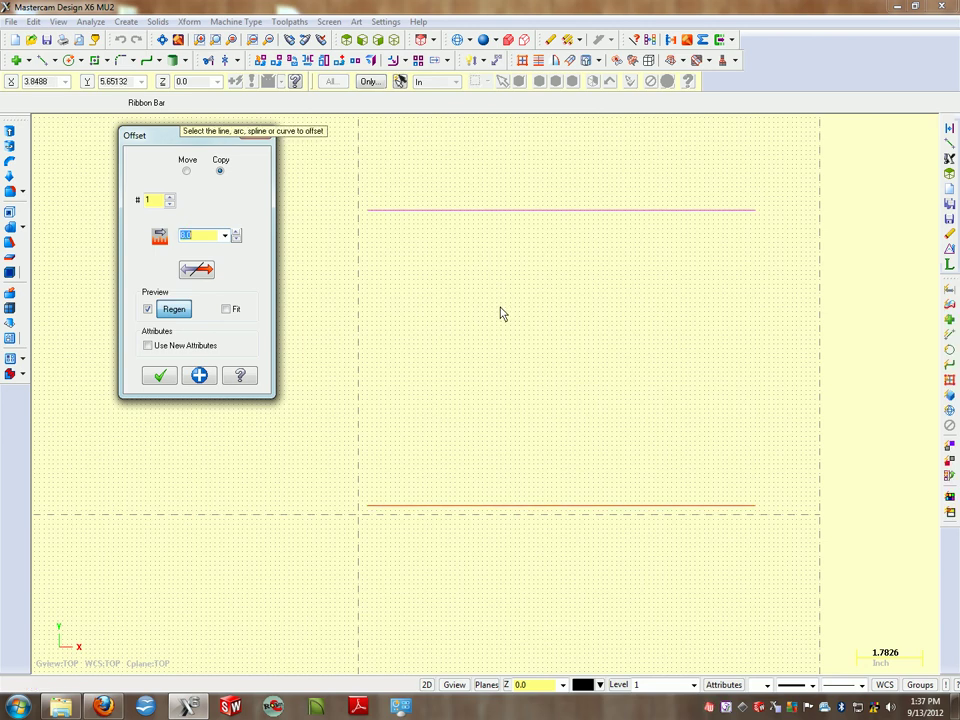
# Accept the offset copy of the horizontal line and finish the Offset command.
pyautogui.click(193, 377)
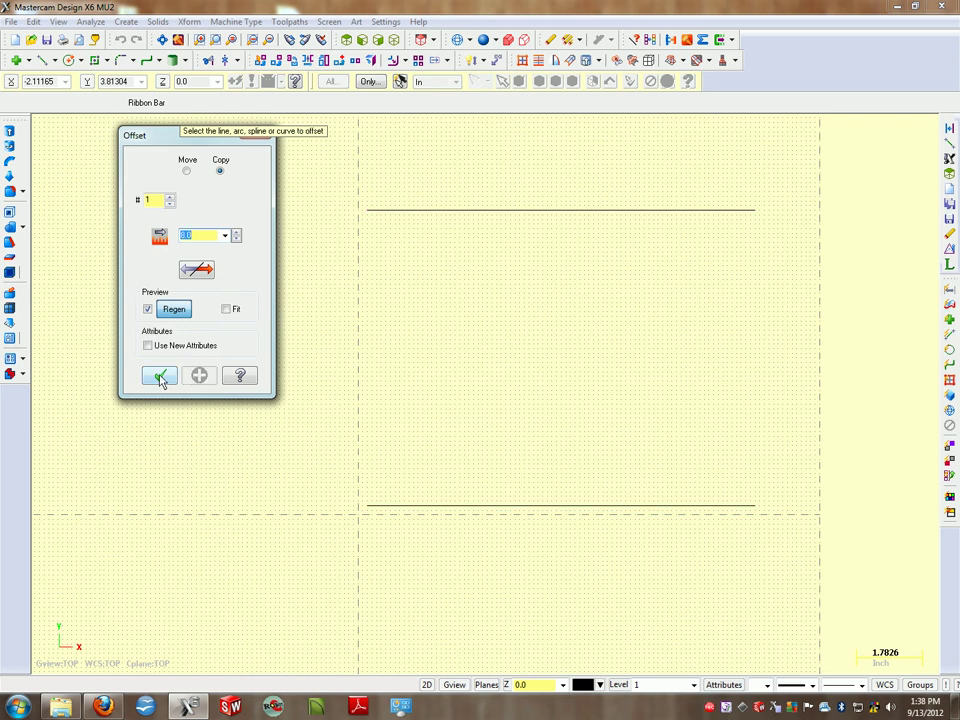
pyautogui.click(161, 377)
# Close the rectangle with two vertical endpoint lines joining the left ends and the right ends of the horizontal lines.
pyautogui.click(126, 21)
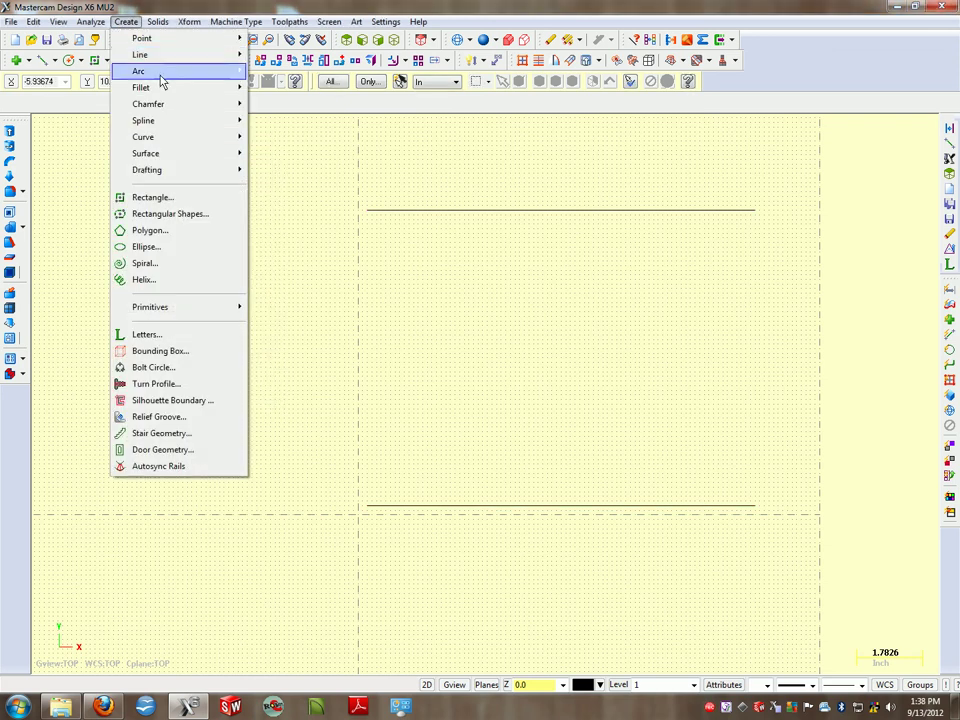
pyautogui.moveTo(140, 54)
pyautogui.click(385, 51)
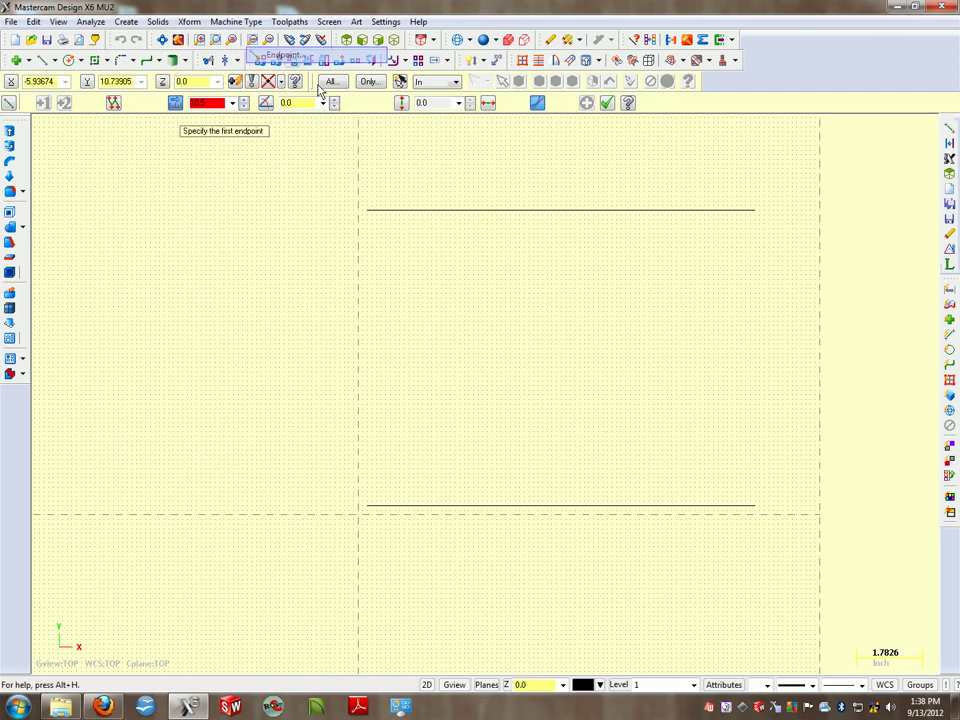
pyautogui.click(367, 211)
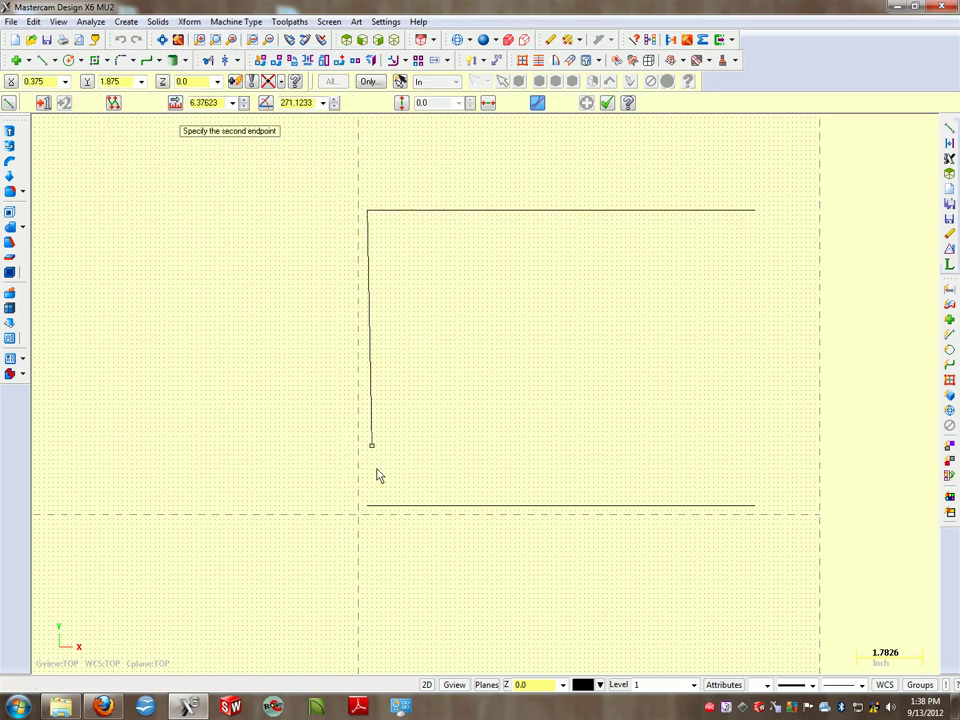
pyautogui.click(367, 506)
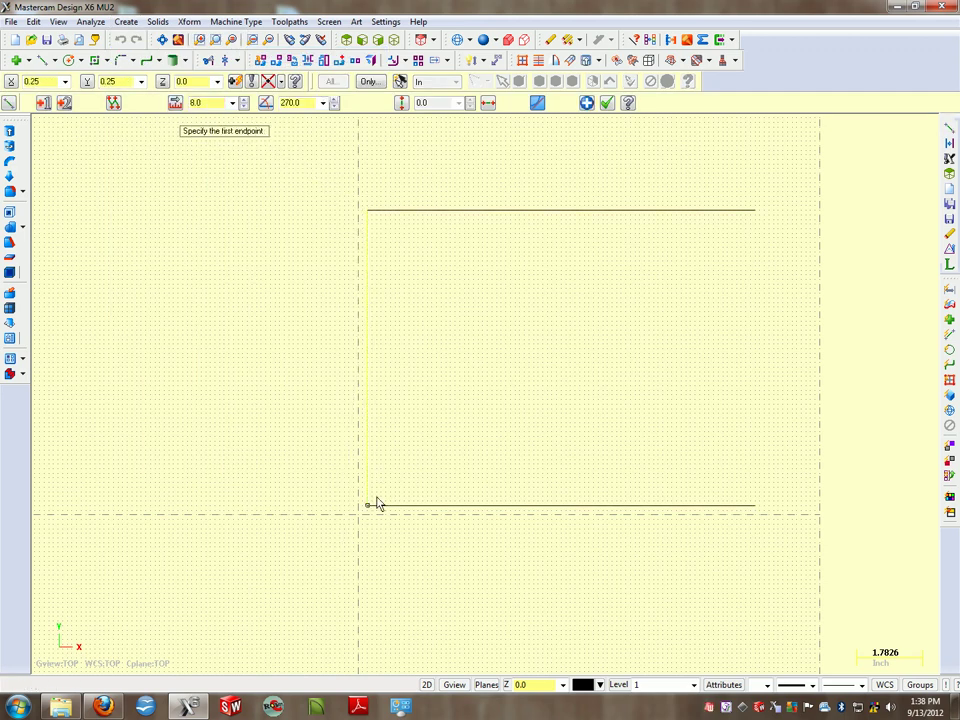
pyautogui.click(755, 211)
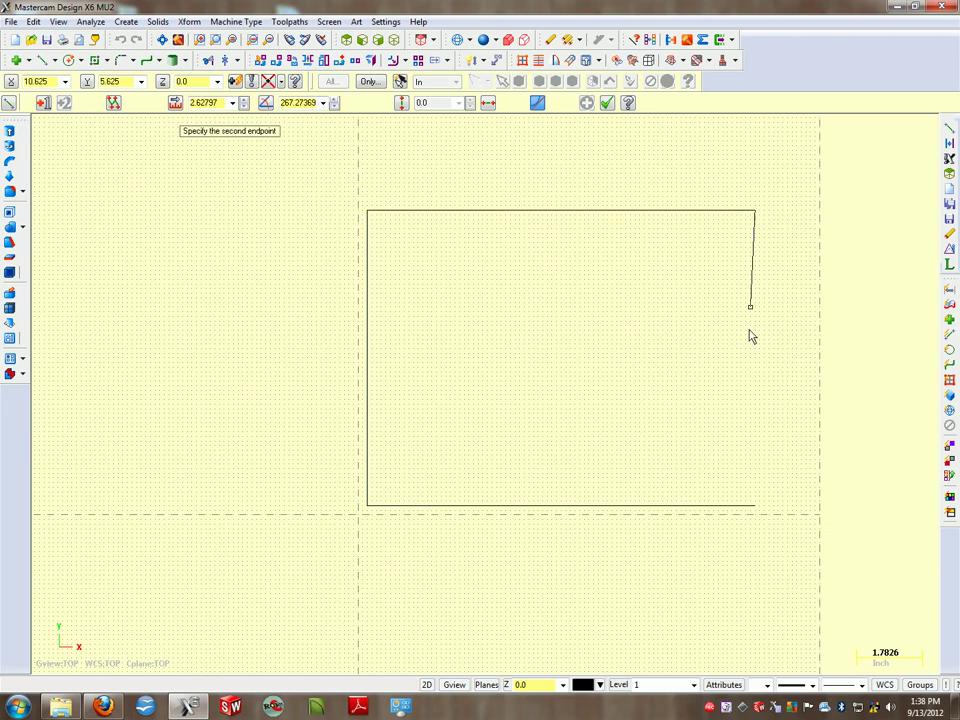
pyautogui.click(755, 505)
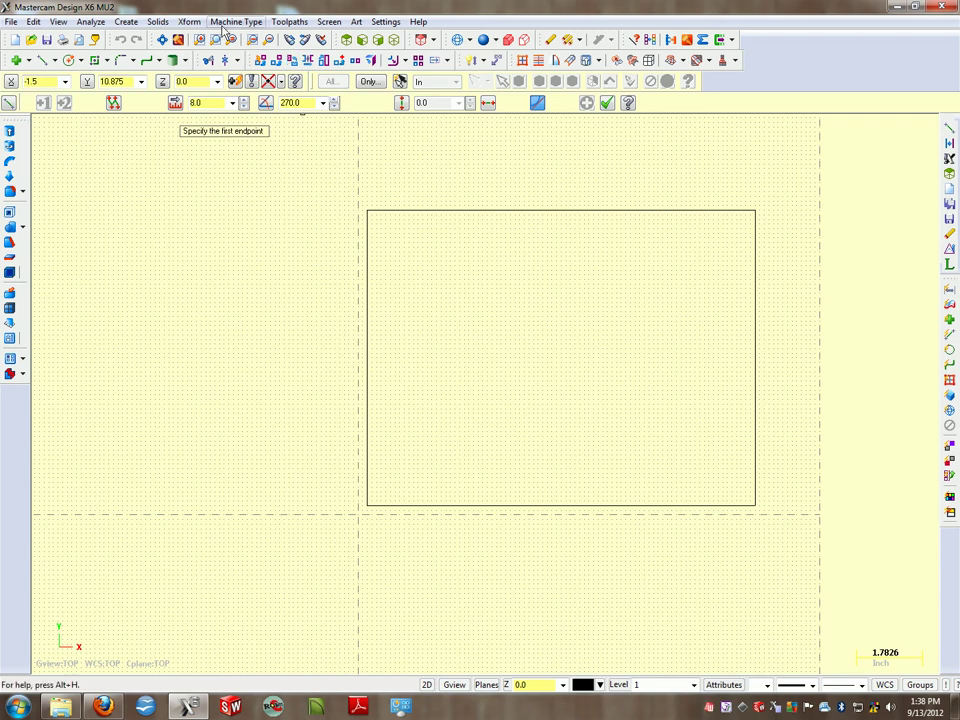
# Offset one copy of the rectangle's bottom line upward to the inside by a distance of 0.25.
pyautogui.click(356, 21)
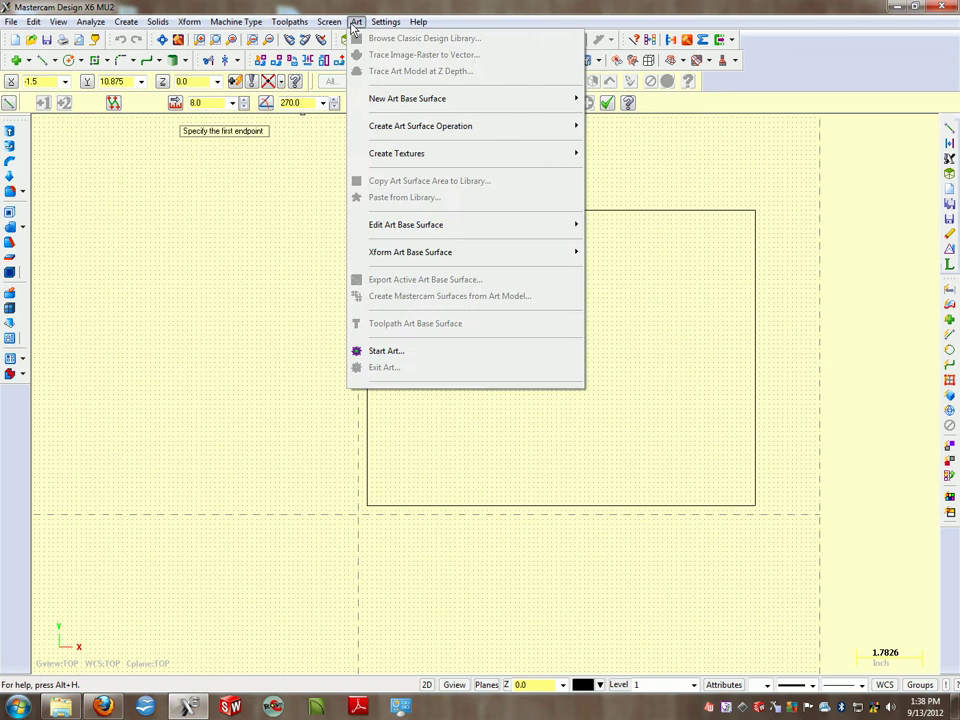
pyautogui.moveTo(189, 21)
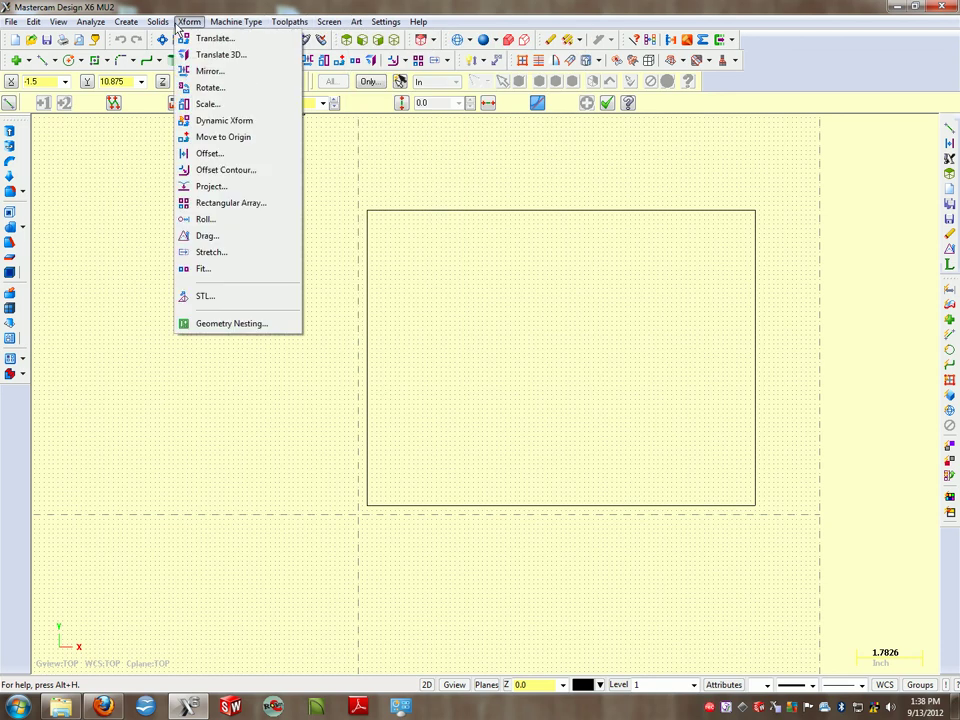
pyautogui.click(230, 154)
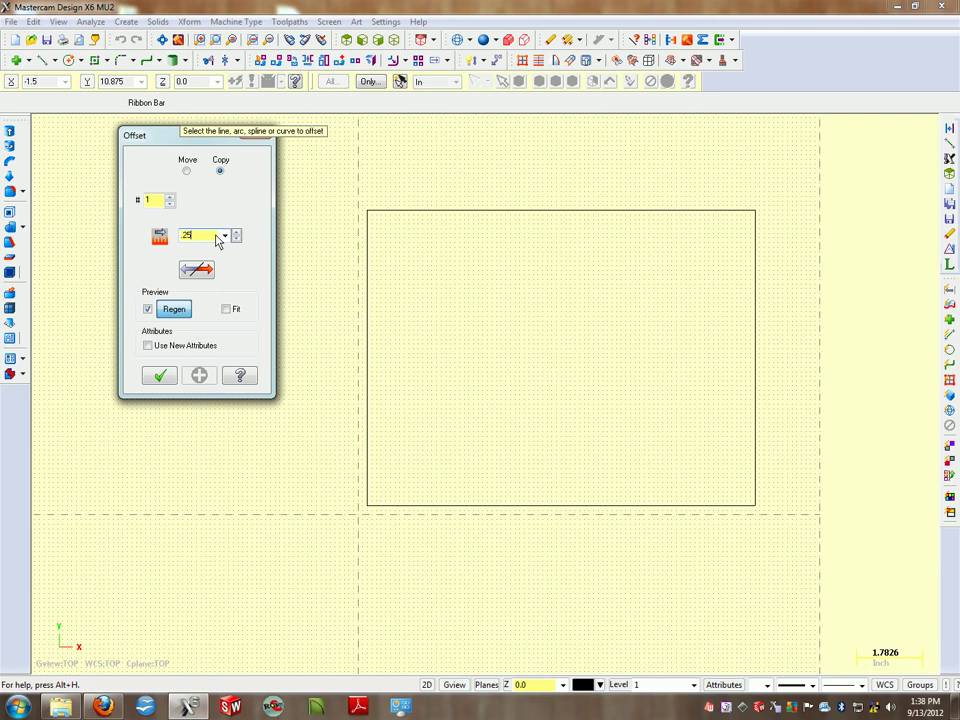
pyautogui.click(538, 505)
pyautogui.click(450, 485)
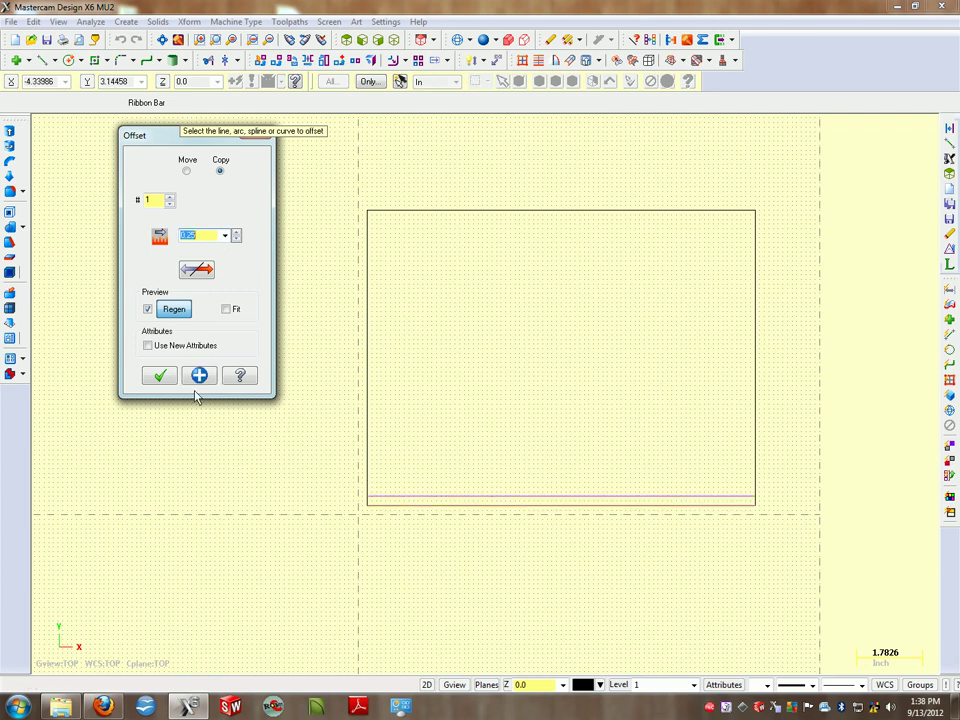
pyautogui.click(158, 376)
pyautogui.scroll(-1, 514, 516)
pyautogui.scroll(1, 519, 508)
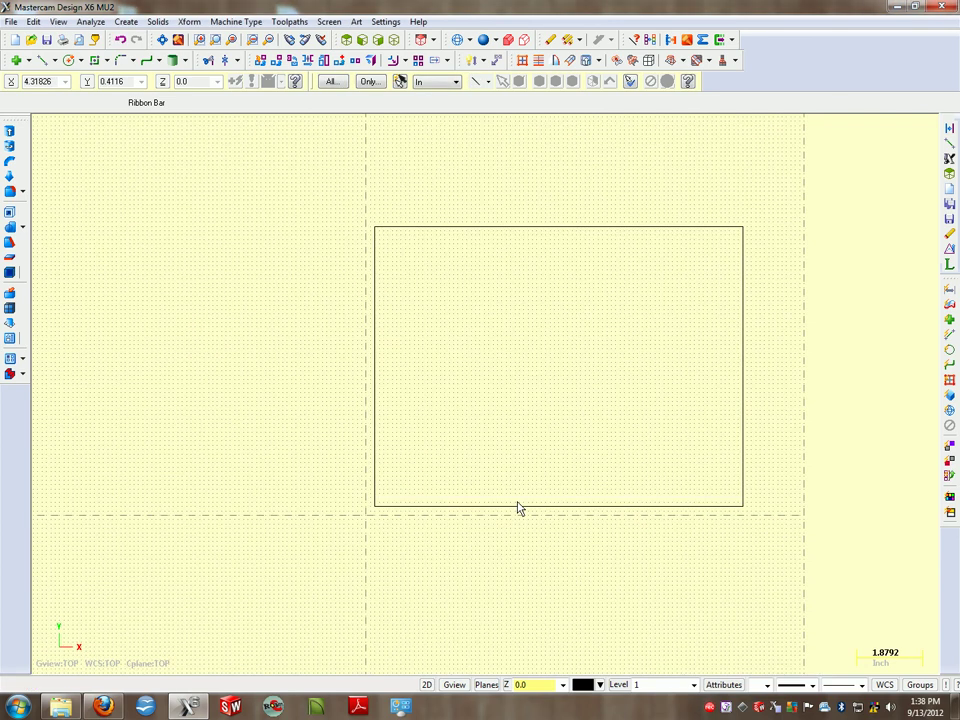
pyautogui.scroll(2, 518, 508)
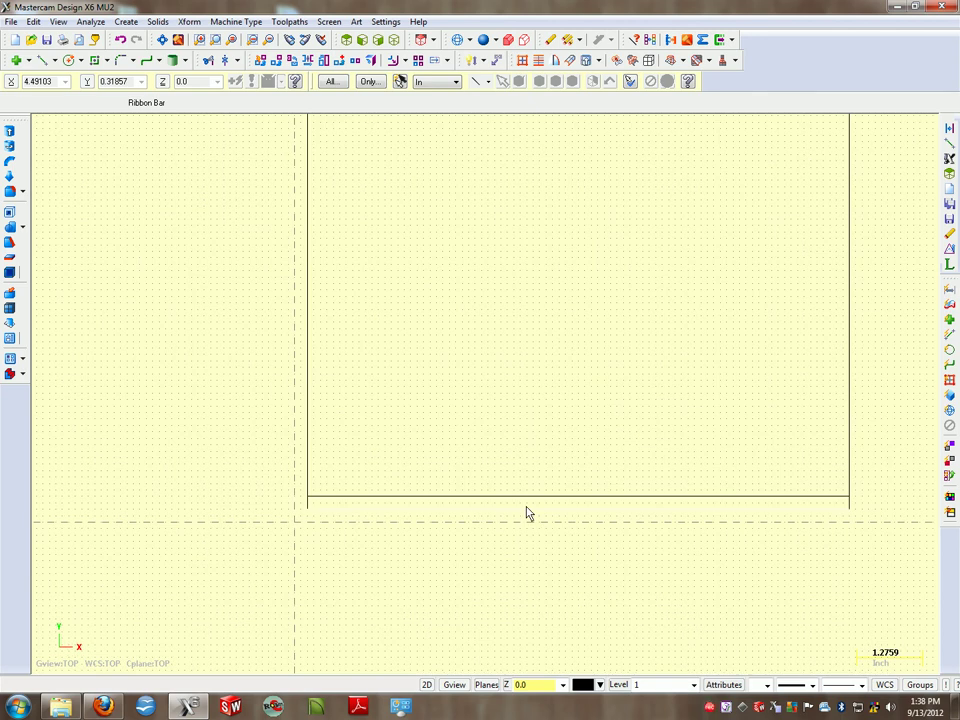
pyautogui.scroll(-1, 512, 424)
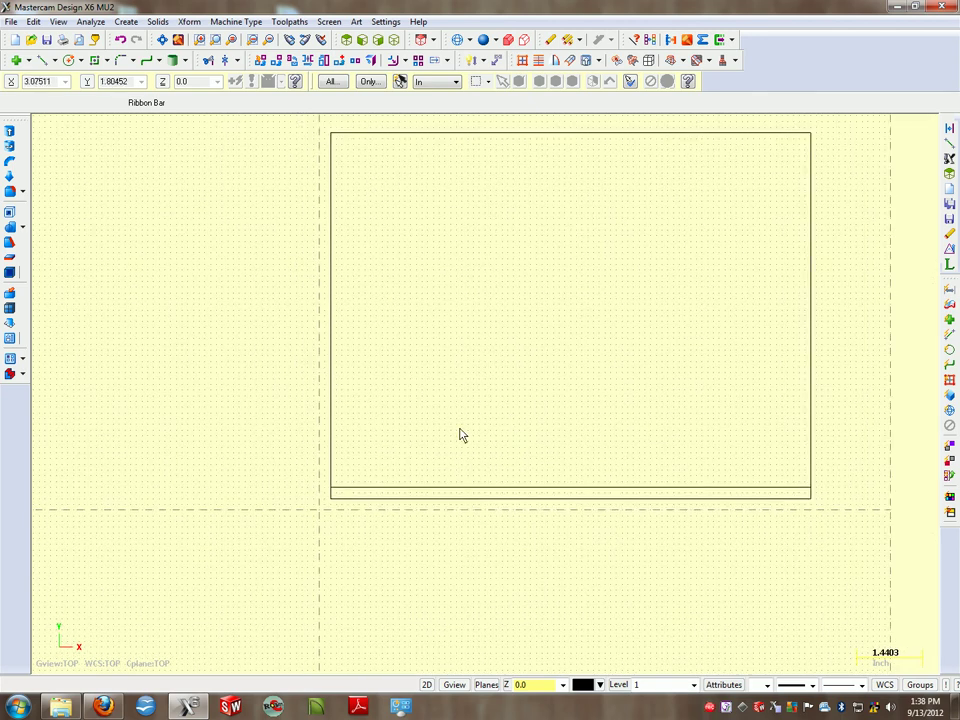